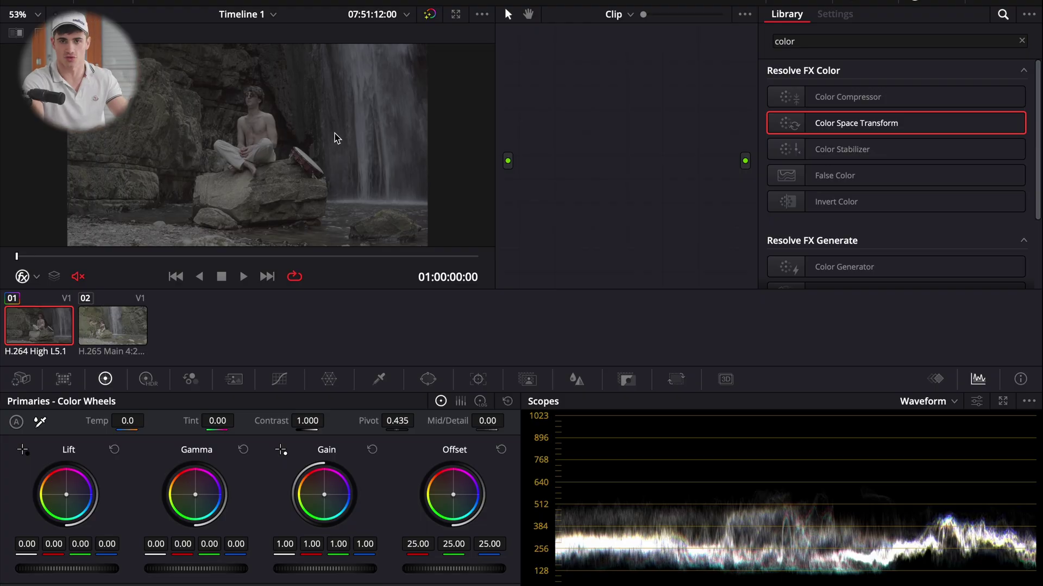
Compare the two log waterfall clips by viewing each in turn, finishing on the first clip
{"action": "left_click", "coordinate": [104, 337]}
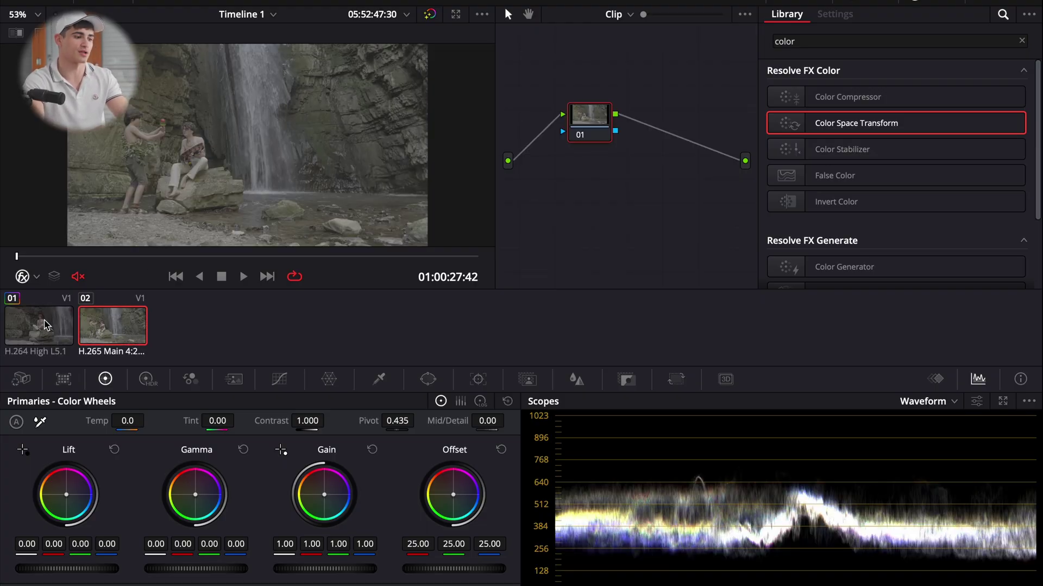
{"action": "left_click", "coordinate": [46, 324]}
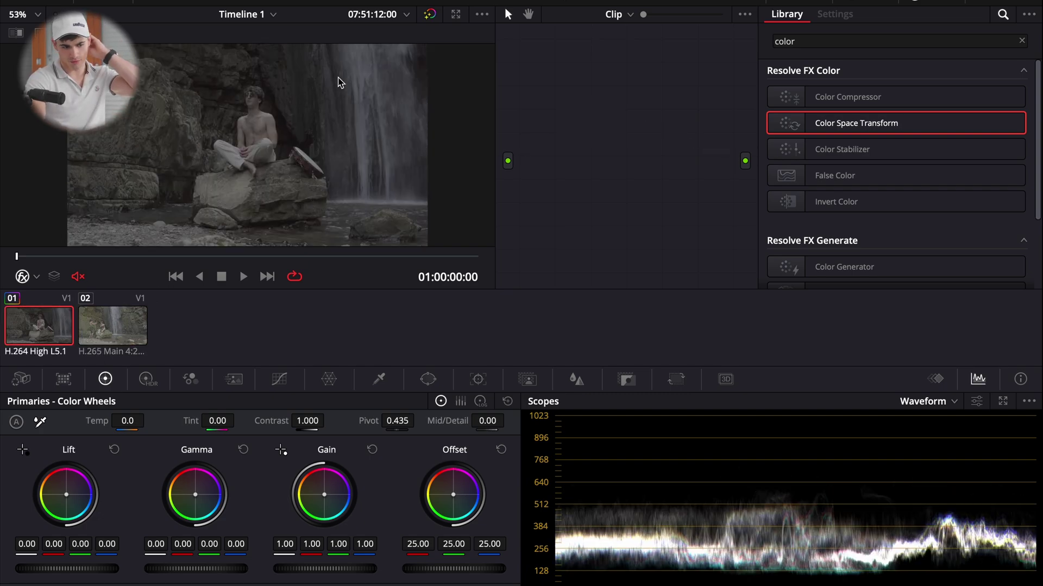
{"action": "left_click", "coordinate": [109, 334]}
{"action": "left_click", "coordinate": [57, 331]}
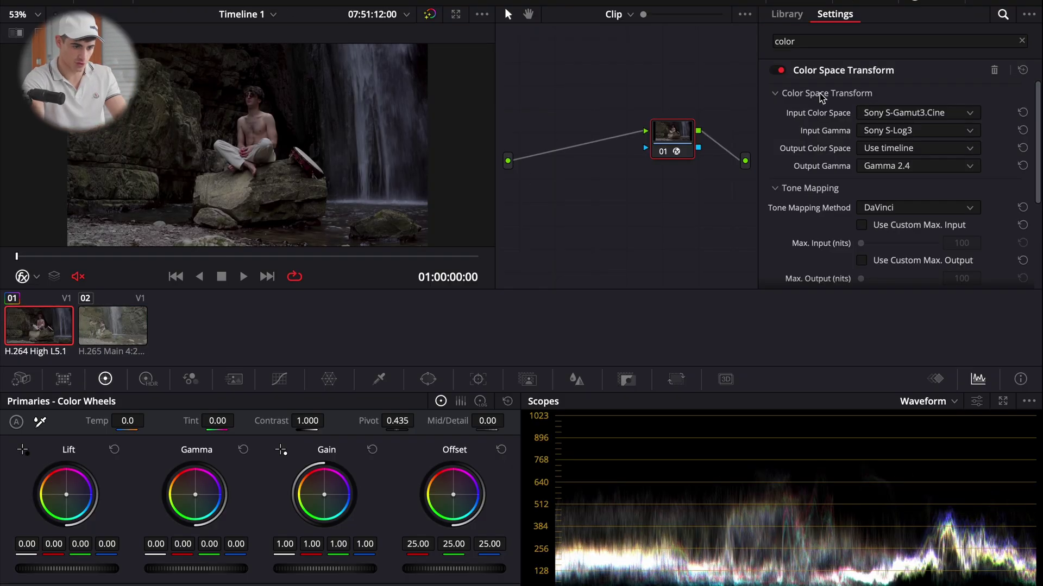
Keep the Color Space Transform's output color space on Use timeline, and apply the grade to the second clip
{"action": "left_click", "coordinate": [896, 155]}
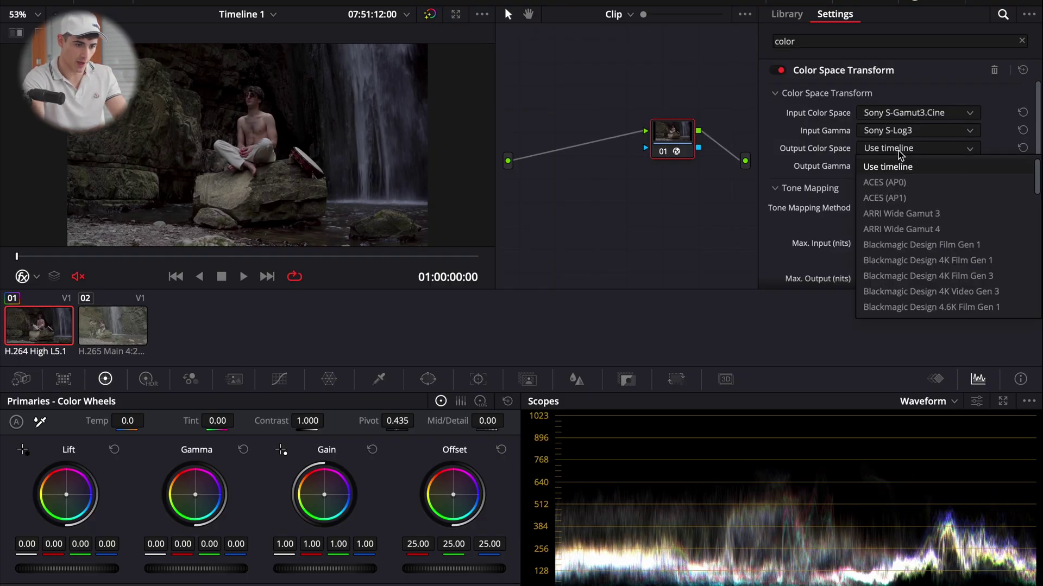
{"action": "left_click", "coordinate": [900, 155]}
{"action": "left_click", "coordinate": [114, 336]}
{"action": "right_click", "coordinate": [114, 337]}
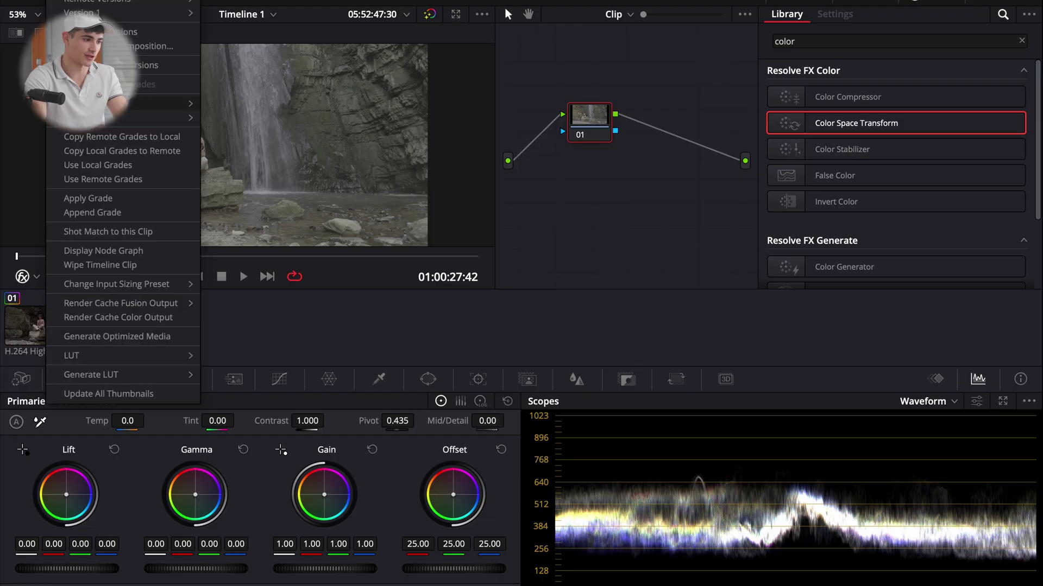
{"action": "left_click", "coordinate": [71, 199]}
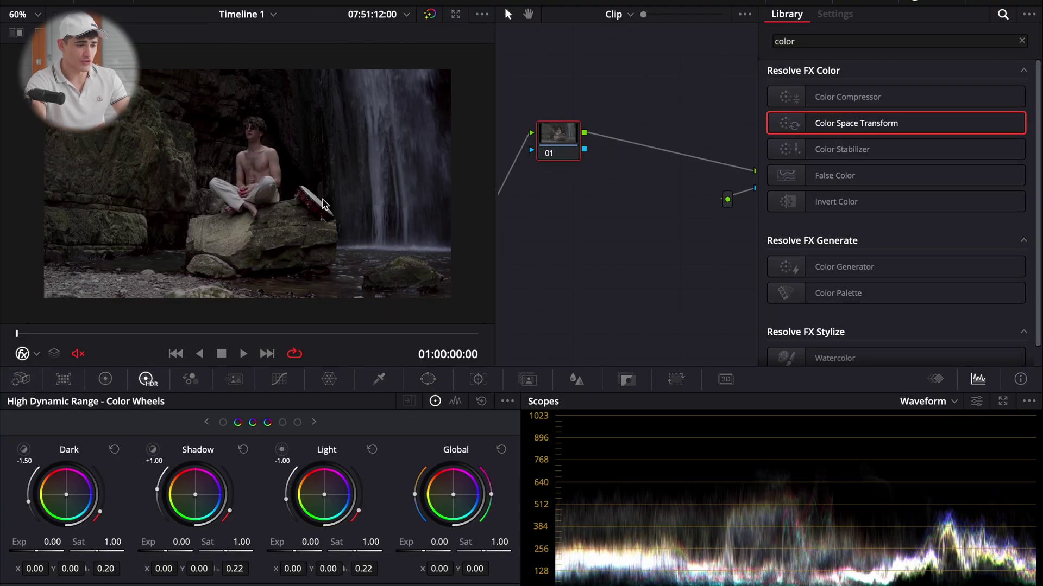
Raise the Global exposure to 0.40 in the HDR color wheels on the first clip's node
{"action": "left_click_drag", "start_coordinate": [422, 550], "coordinate": [526, 542]}
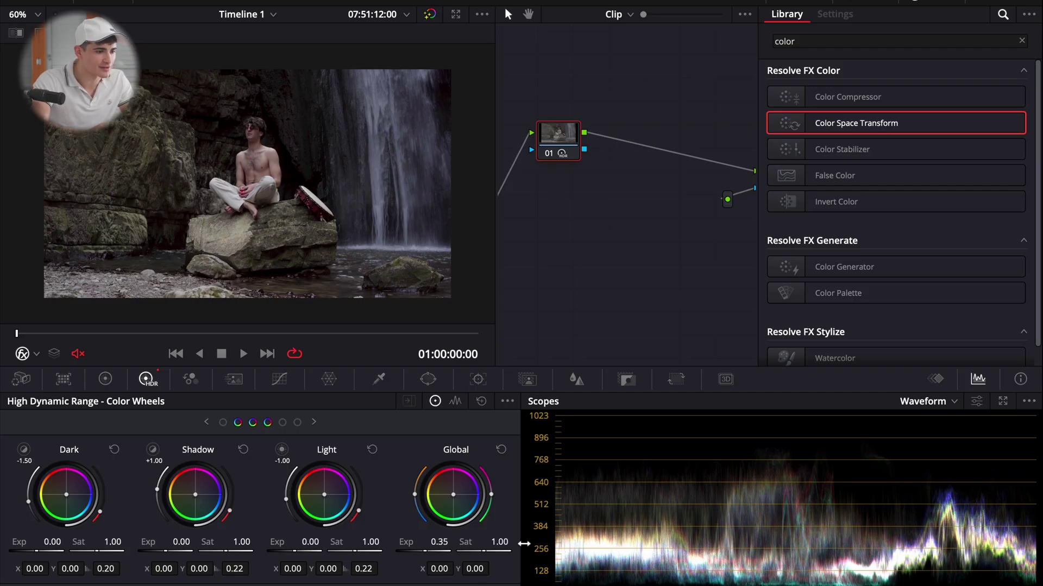
{"action": "left_click_drag", "start_coordinate": [528, 545], "coordinate": [540, 544]}
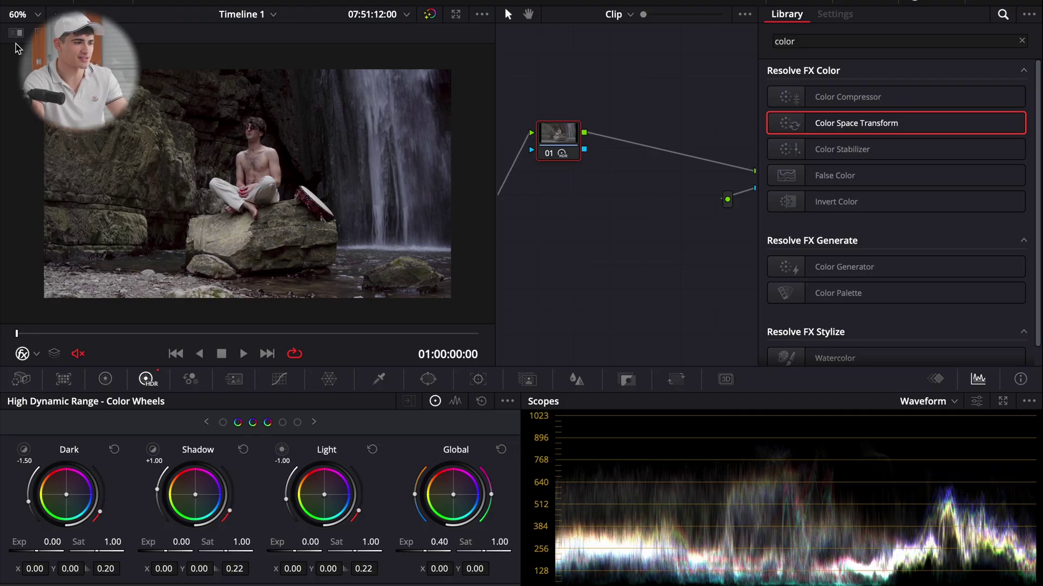
Insert a node before the exposure node and balance the white trousers by setting Gain red and blue to 0.99
{"action": "left_click", "coordinate": [34, 15]}
{"action": "key", "text": "Escape"}
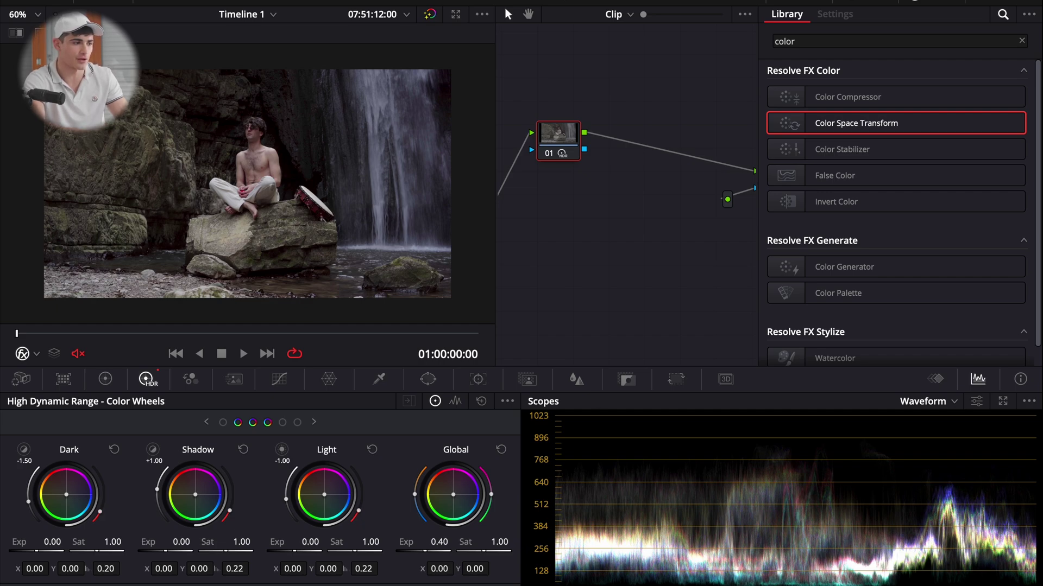
{"action": "left_click", "coordinate": [34, 16]}
{"action": "left_click", "coordinate": [50, 137]}
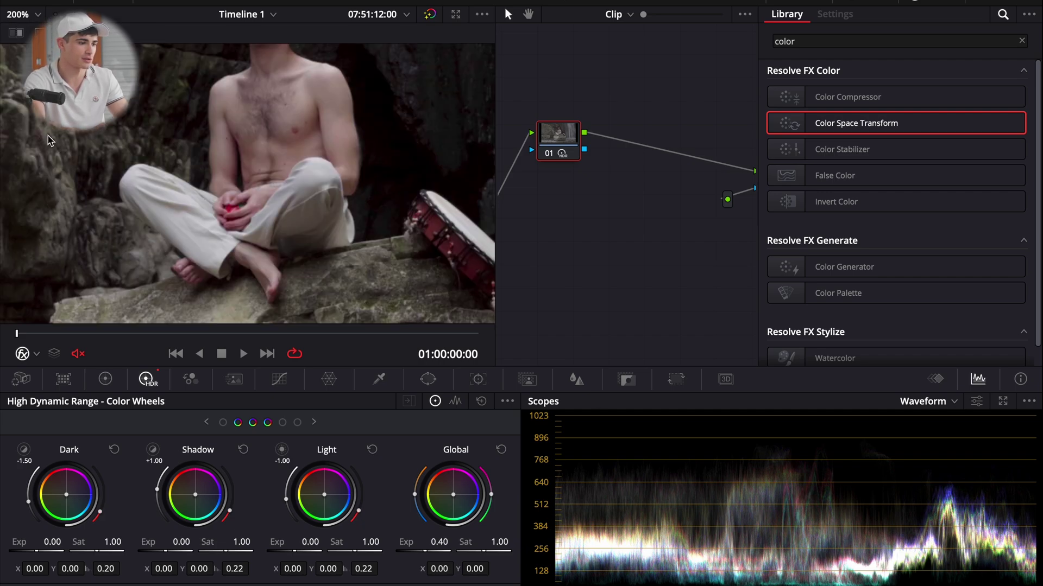
{"action": "scroll", "coordinate": [282, 206], "scroll_direction": "up", "scroll_amount": 3}
{"action": "scroll", "coordinate": [286, 210], "scroll_direction": "down", "scroll_amount": 4}
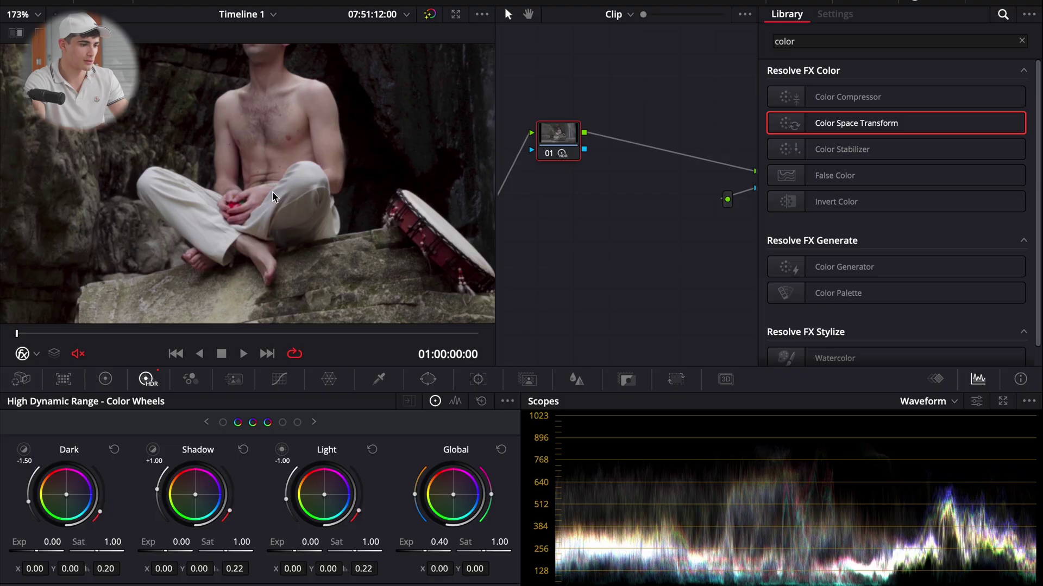
{"action": "scroll", "coordinate": [276, 197], "scroll_direction": "down", "scroll_amount": 1}
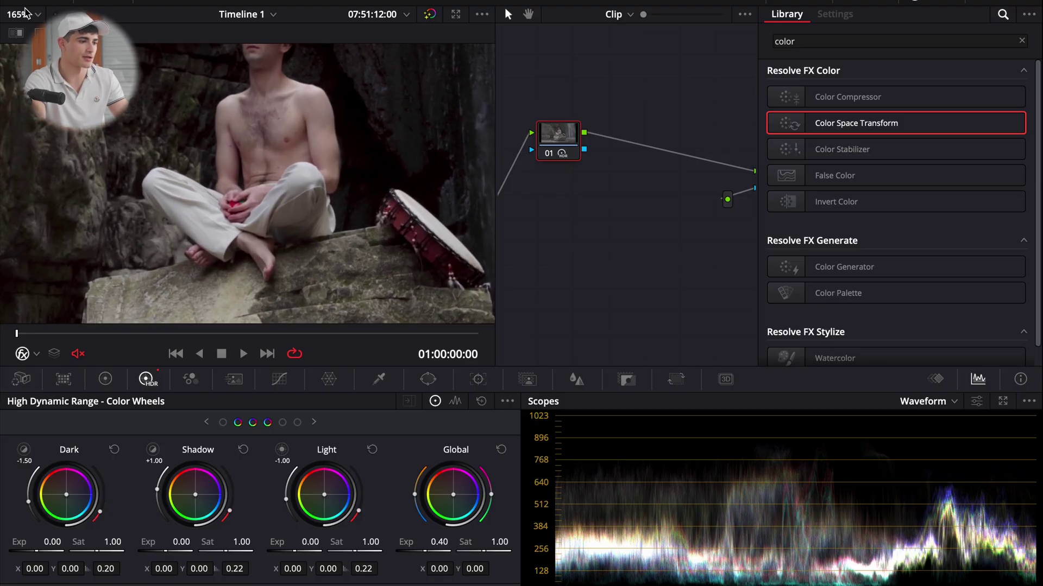
{"action": "key", "text": "shift+s"}
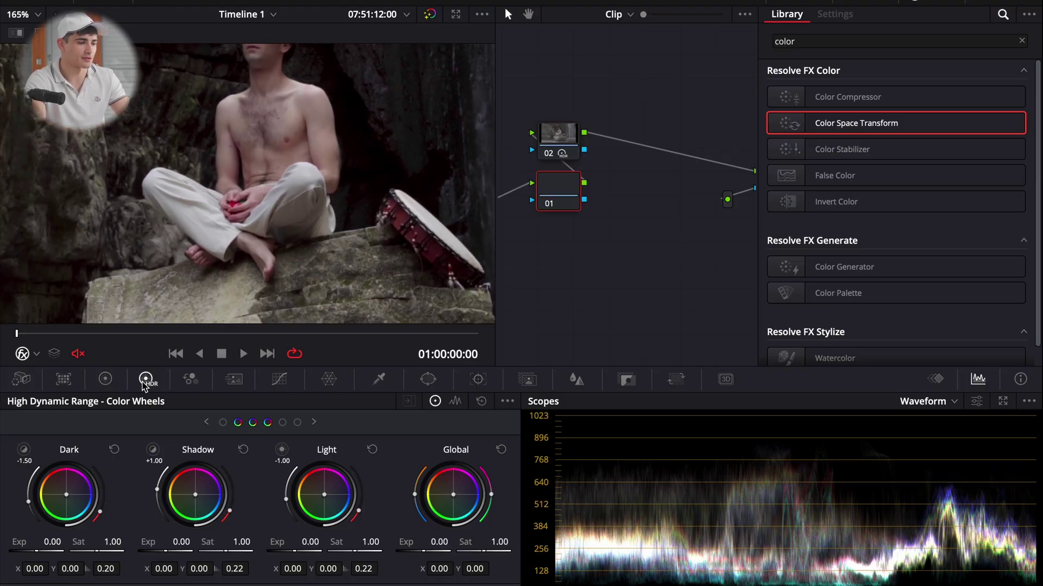
{"action": "left_click", "coordinate": [105, 381]}
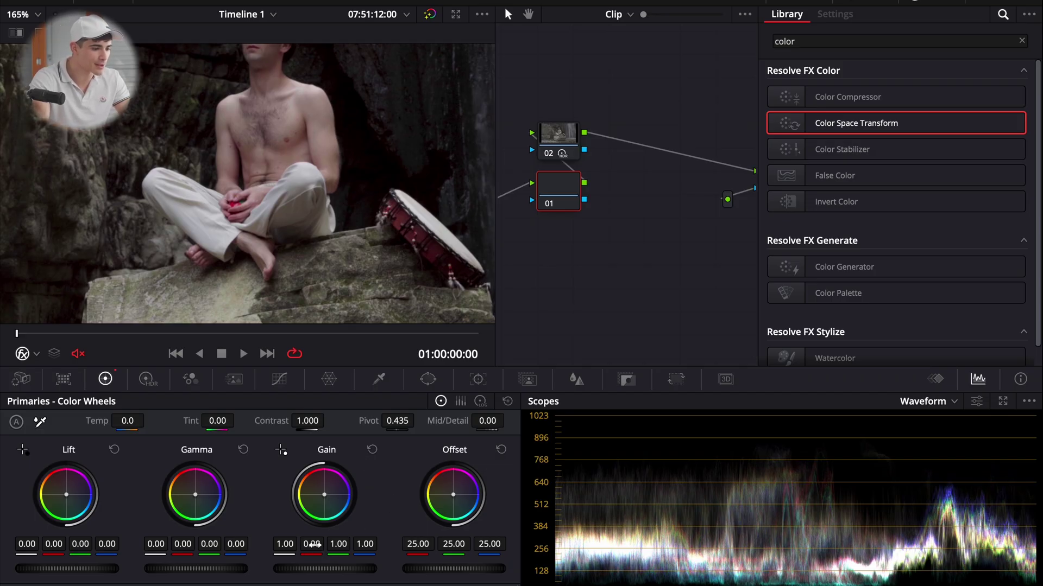
{"action": "left_click_drag", "start_coordinate": [369, 546], "coordinate": [361, 547]}
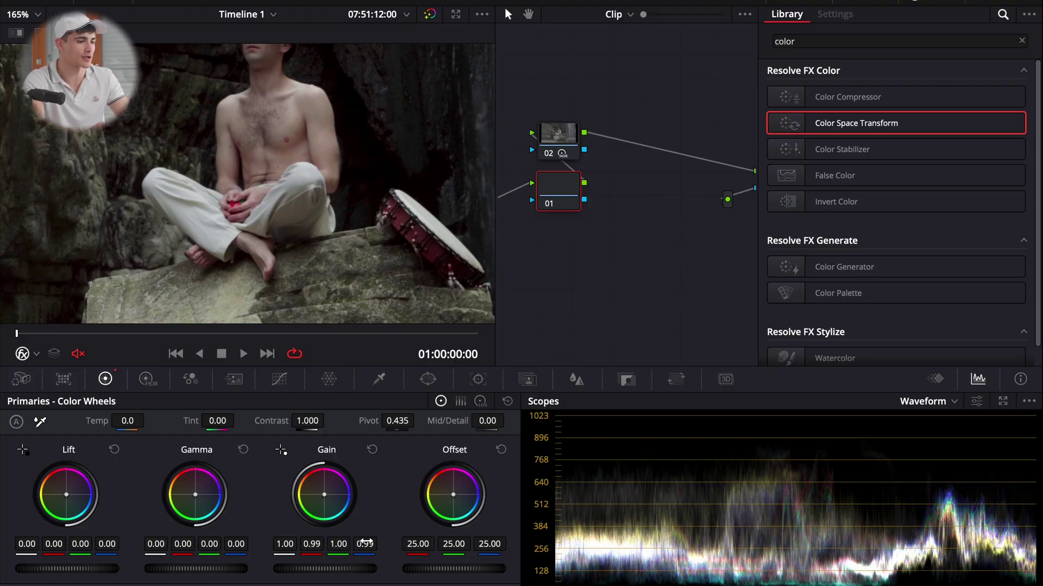
Add a serial node after the exposure node, set its overall Lift to 0.03 and its overall Gamma to -0.03
{"action": "left_click", "coordinate": [25, 14]}
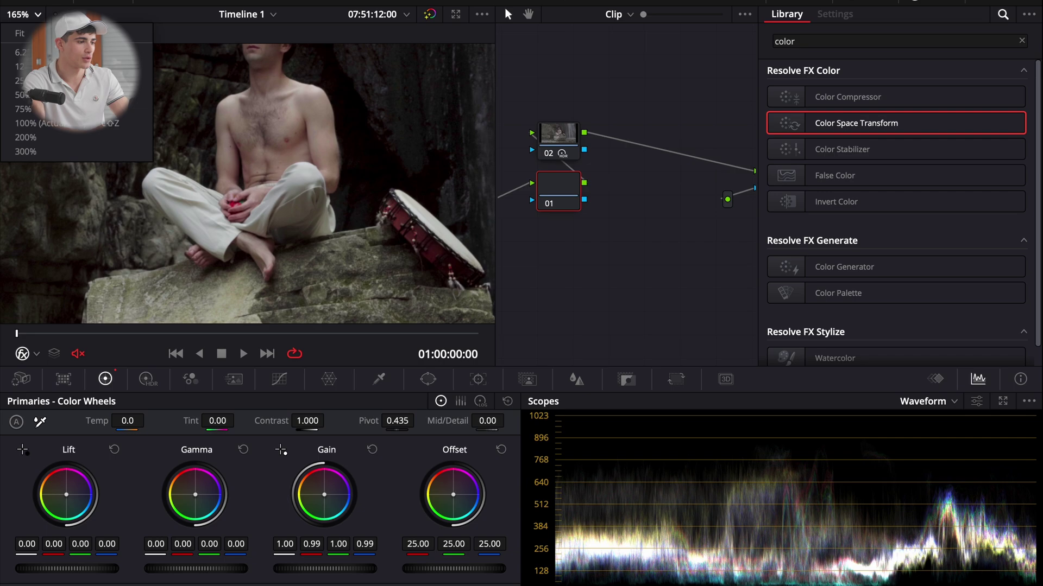
{"action": "left_click", "coordinate": [82, 33]}
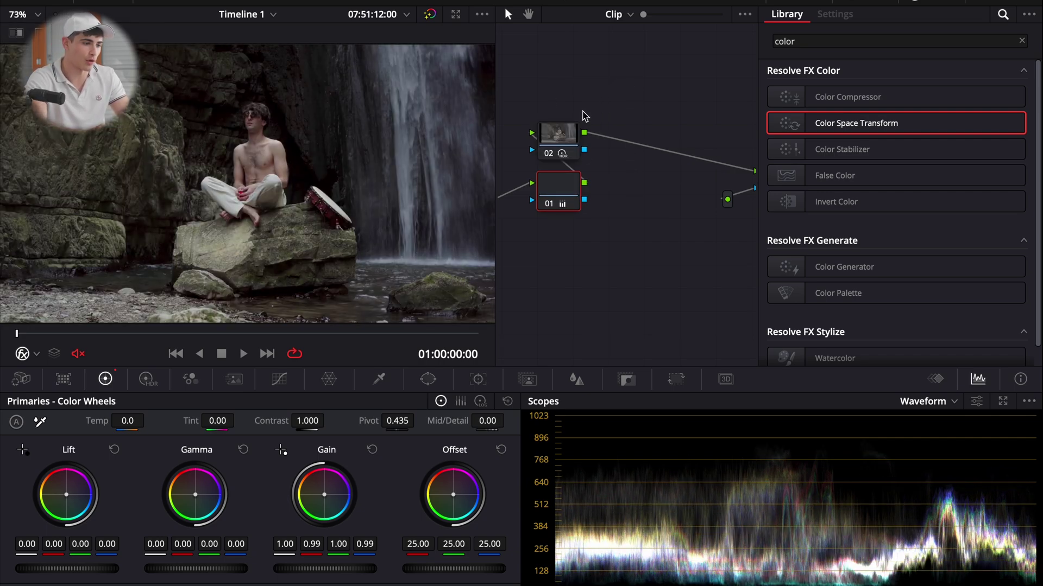
{"action": "left_click", "coordinate": [575, 135]}
{"action": "key", "text": "alt+s"}
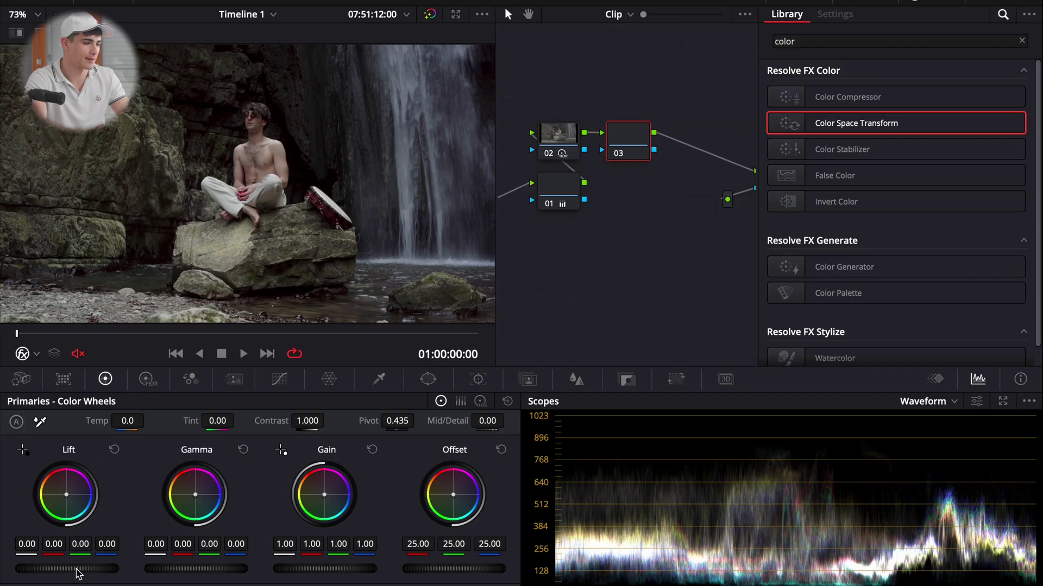
{"action": "mouse_move", "coordinate": [81, 573]}
{"action": "left_mouse_down"}
{"action": "mouse_move", "coordinate": [128, 574]}
{"action": "mouse_move", "coordinate": [100, 575]}
{"action": "left_mouse_up"}
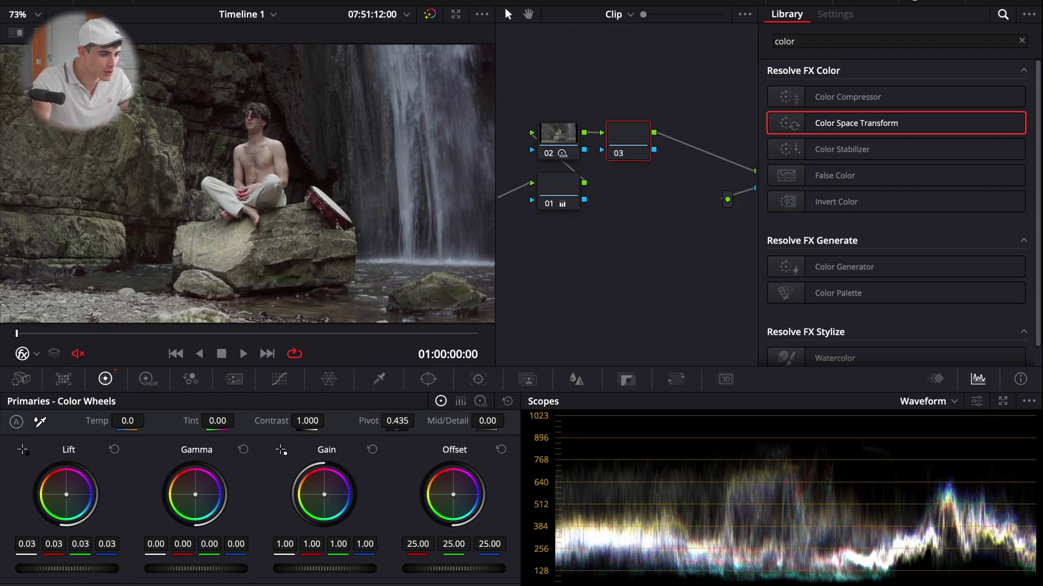
{"action": "left_click_drag", "start_coordinate": [228, 572], "coordinate": [211, 572]}
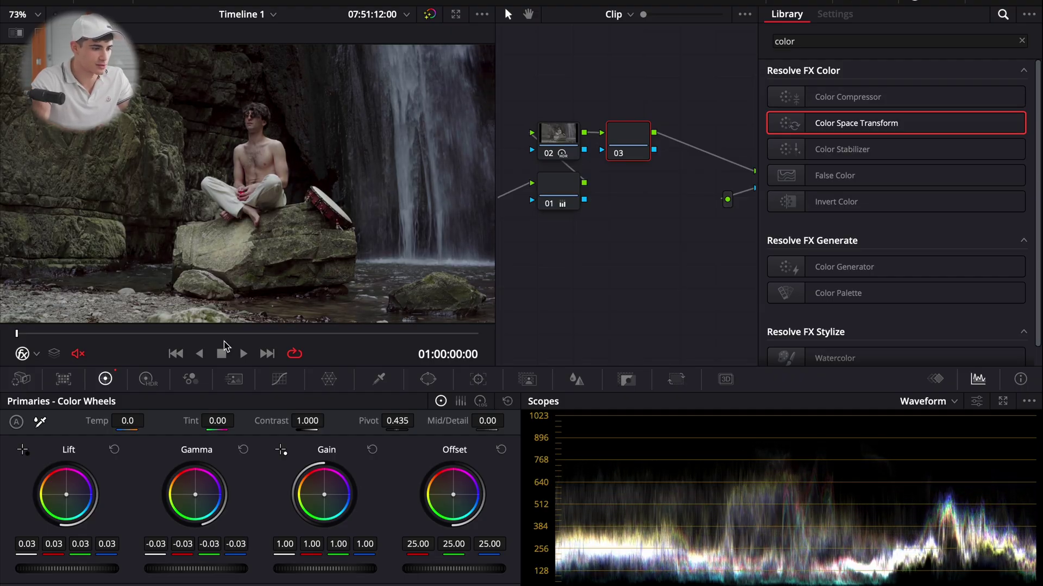
Add another serial node labelled tint and push its Lift slightly toward blue, with blue at 0.01
{"action": "key", "text": "alt+s"}
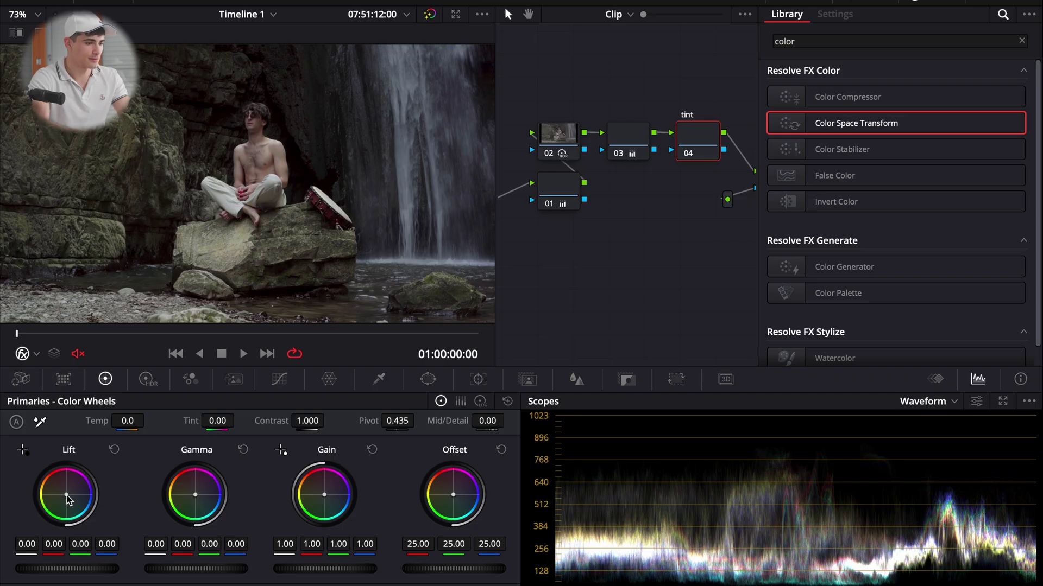
{"action": "left_click_drag", "start_coordinate": [70, 499], "coordinate": [72, 502]}
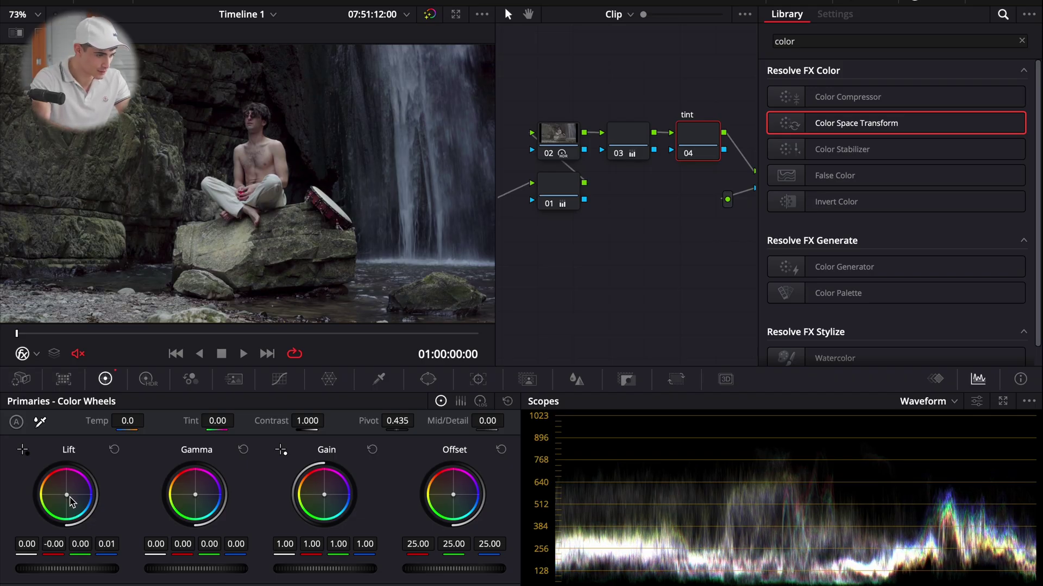
Add a layer node labelled hsl parallel to the tint node and boost the yellow saturation on its Hue Vs Sat curve
{"action": "key", "text": "alt+l"}
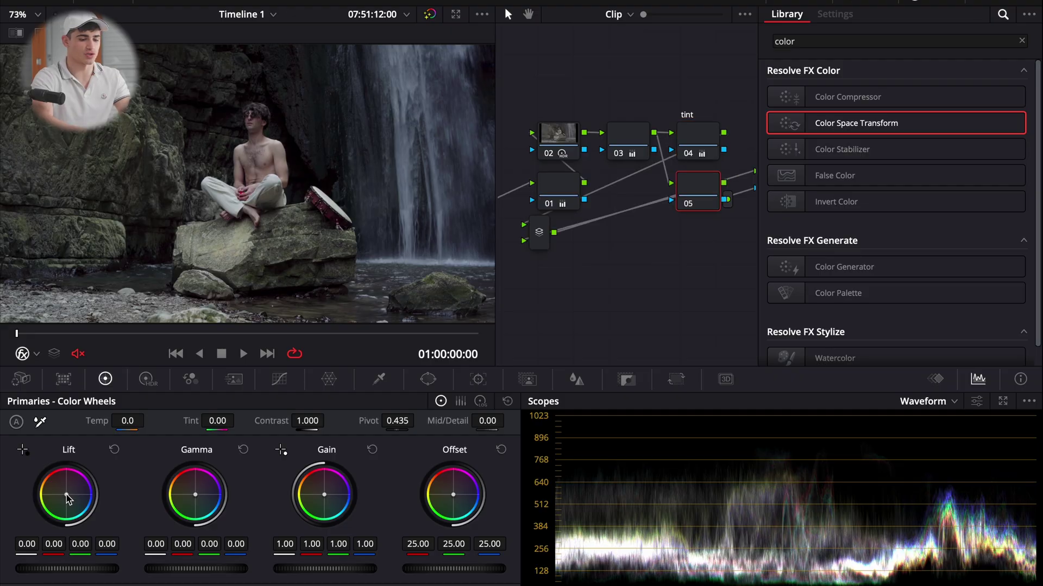
{"action": "left_click", "coordinate": [279, 379]}
{"action": "left_click", "coordinate": [348, 401]}
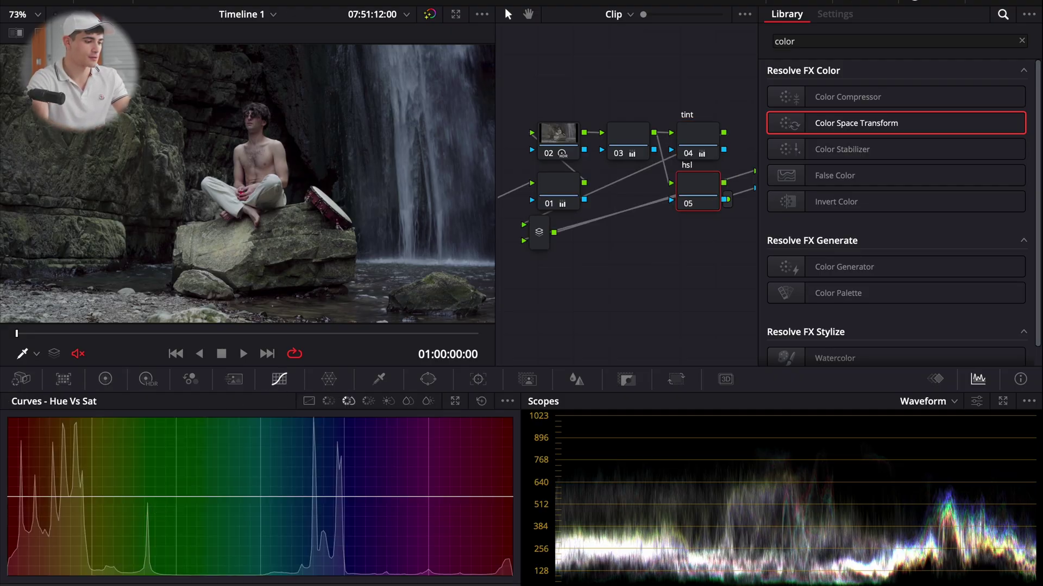
{"action": "left_click", "coordinate": [91, 497]}
{"action": "mouse_move", "coordinate": [545, 565]}
{"action": "left_mouse_down"}
{"action": "mouse_move", "coordinate": [565, 555]}
{"action": "mouse_move", "coordinate": [548, 563]}
{"action": "left_mouse_up"}
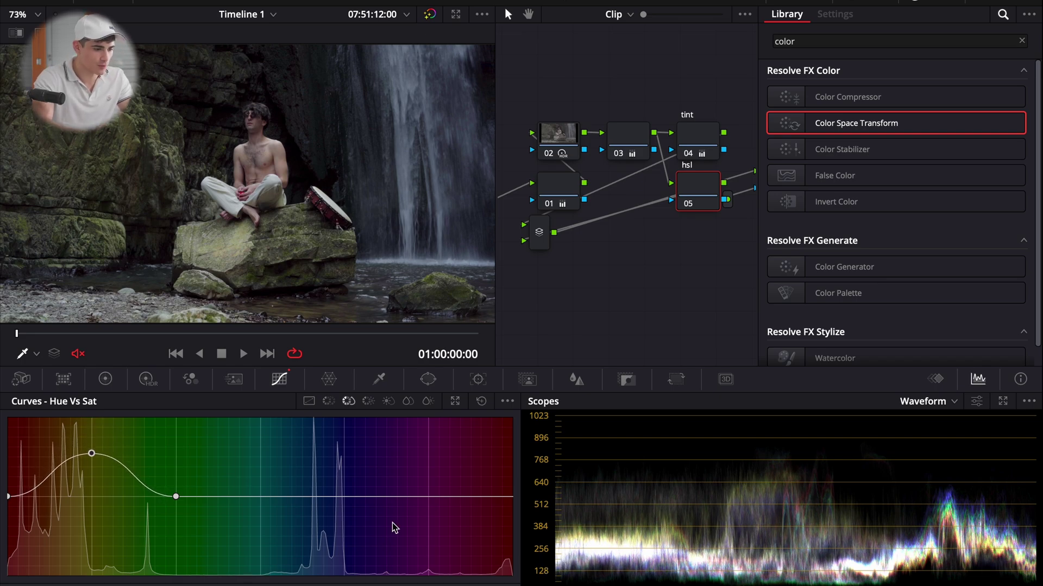
Raise the yellow point slightly on the Hue Vs Hue curve, and boost the reds on the Hue Vs Sat curve for the skin tones
{"action": "left_click", "coordinate": [328, 401]}
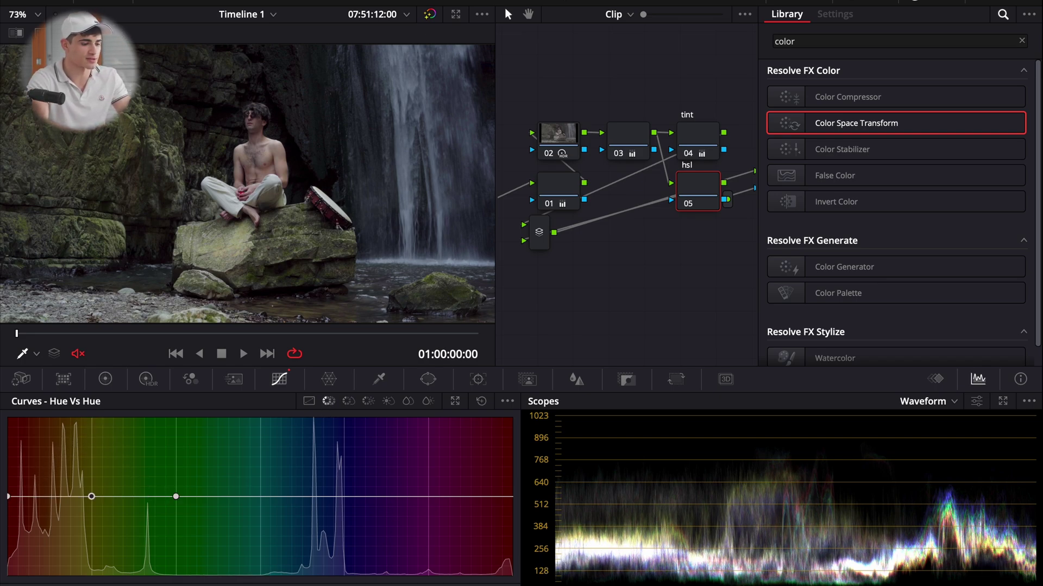
{"action": "left_click_drag", "start_coordinate": [668, 560], "coordinate": [644, 562]}
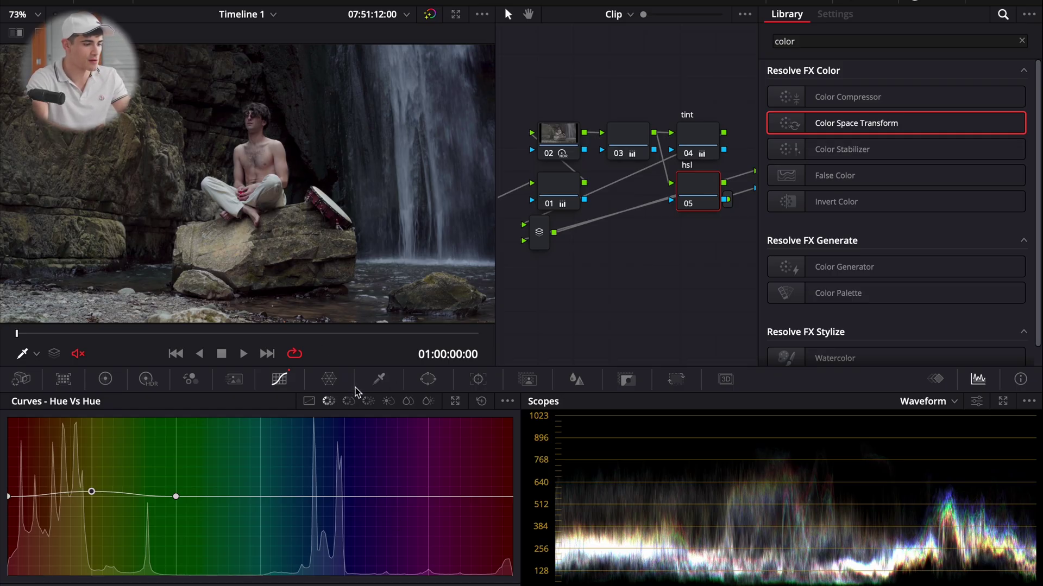
{"action": "left_click", "coordinate": [348, 400]}
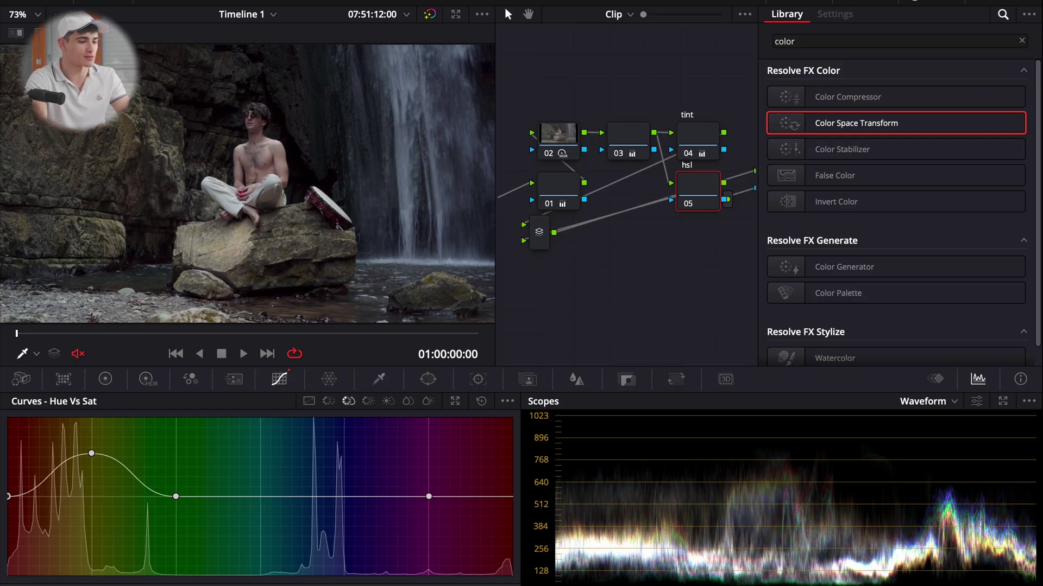
{"action": "left_click_drag", "start_coordinate": [8, 496], "coordinate": [8, 473]}
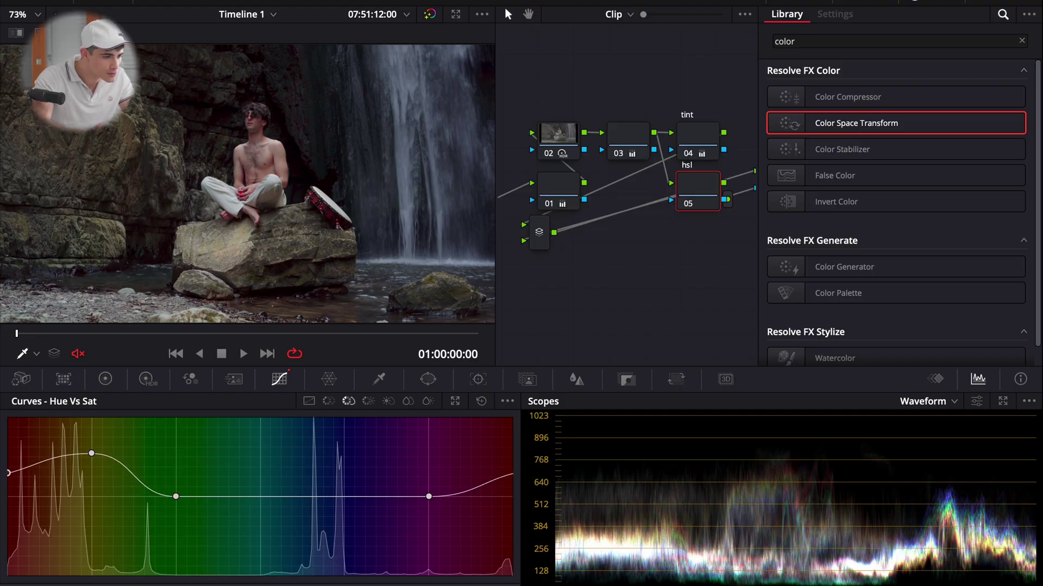
{"action": "left_click", "coordinate": [37, 15]}
{"action": "left_click", "coordinate": [44, 140]}
{"action": "scroll", "coordinate": [277, 130], "scroll_direction": "down", "scroll_amount": 4}
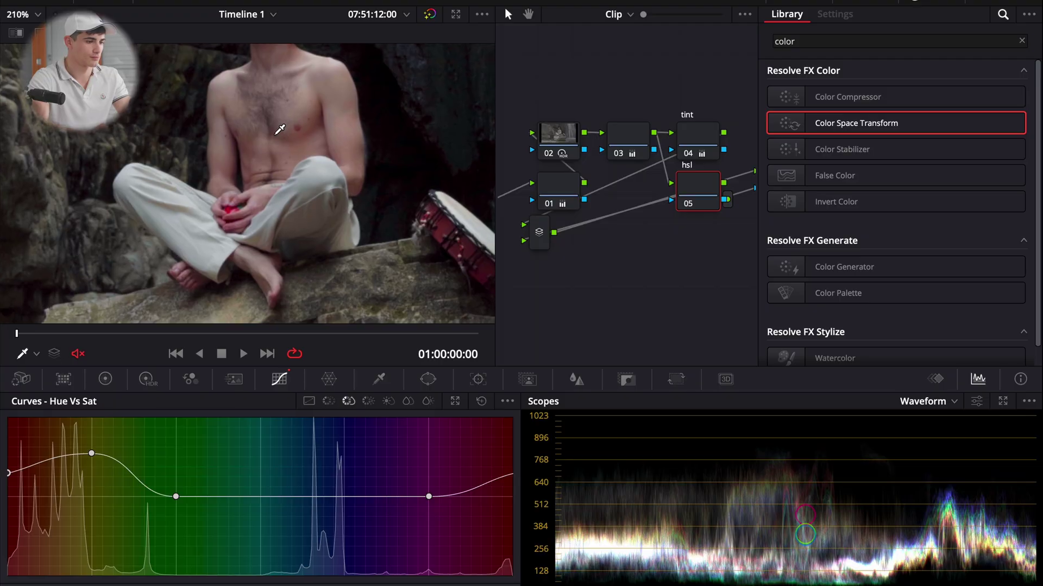
{"action": "left_click", "coordinate": [37, 15]}
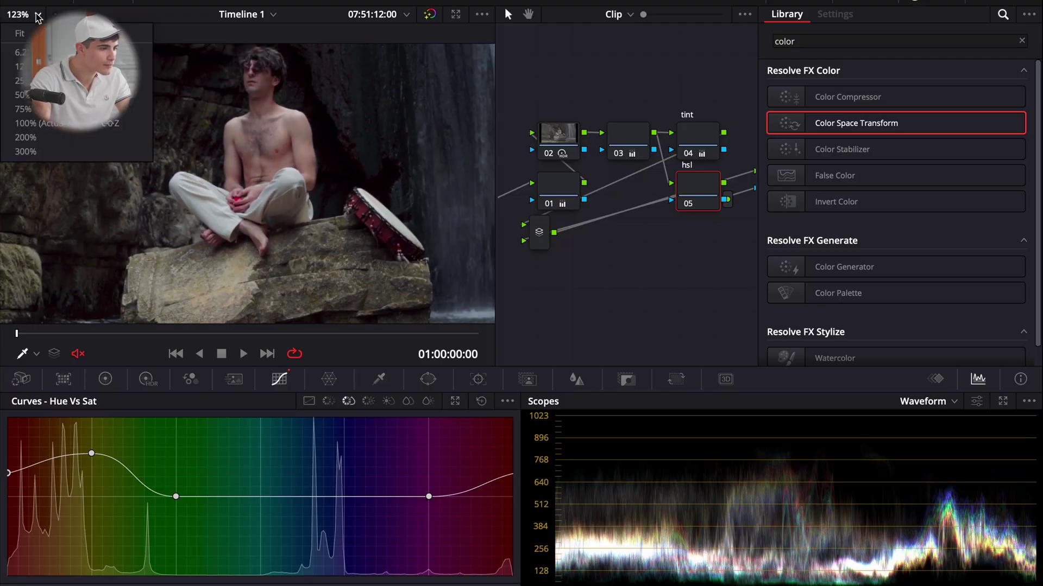
{"action": "left_click", "coordinate": [20, 33]}
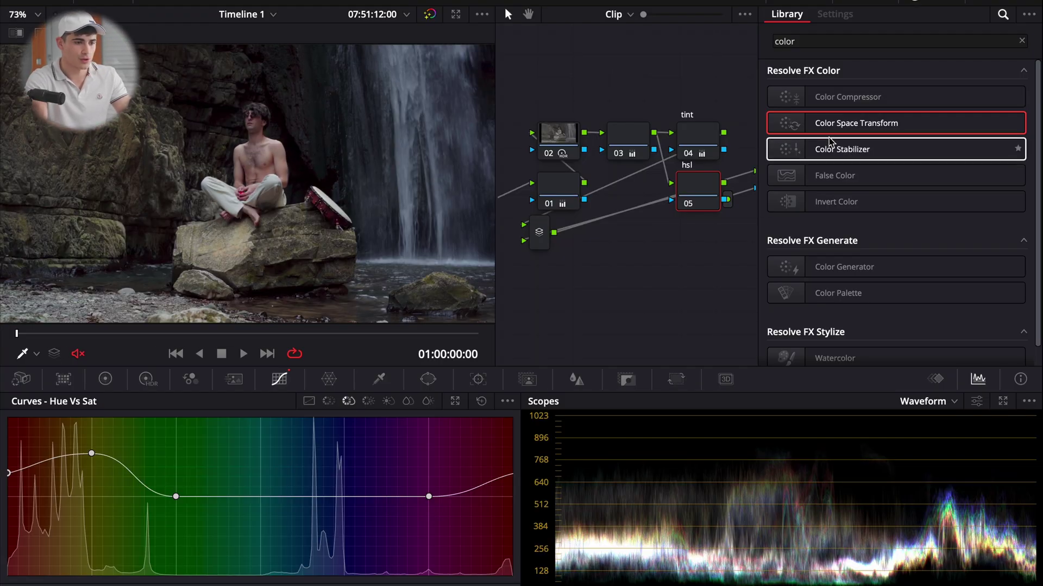
Push the tint node's Lift further toward teal, with red at -0.01 and blue at 0.01, and reselect the hsl node
{"action": "left_click", "coordinate": [702, 133]}
{"action": "left_click", "coordinate": [106, 378]}
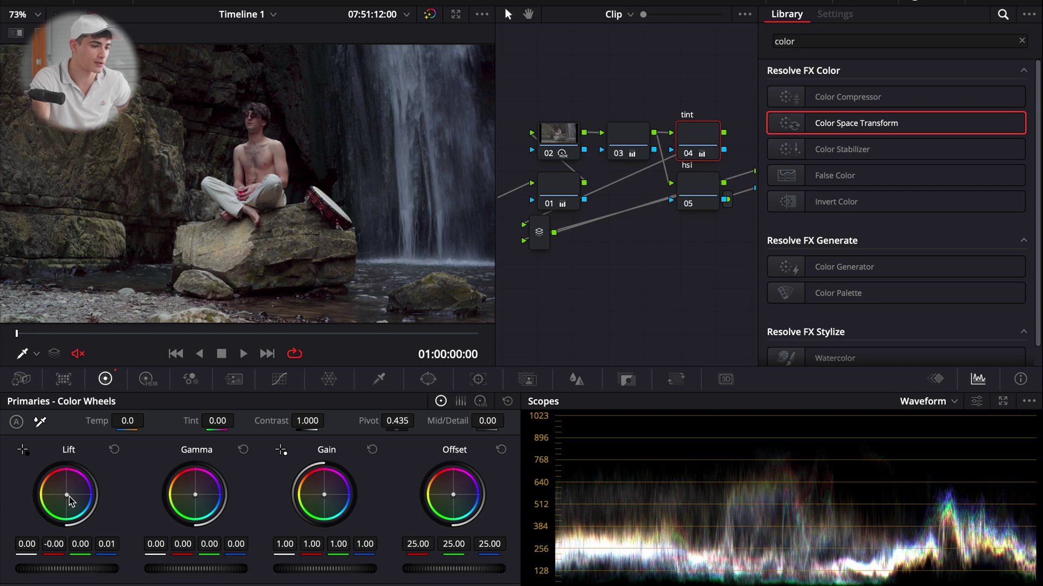
{"action": "left_click_drag", "start_coordinate": [70, 501], "coordinate": [73, 502]}
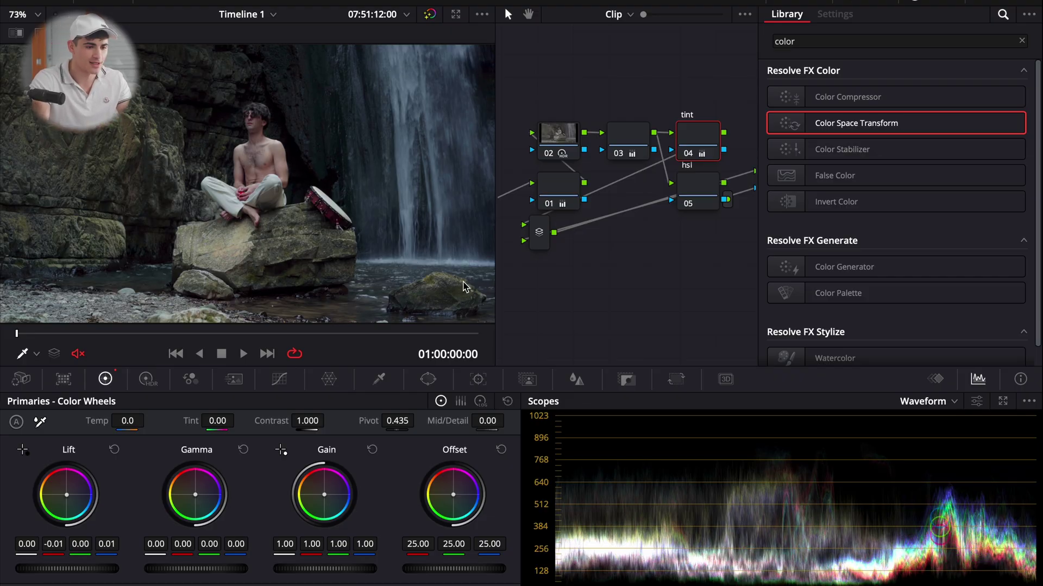
{"action": "left_click", "coordinate": [706, 185]}
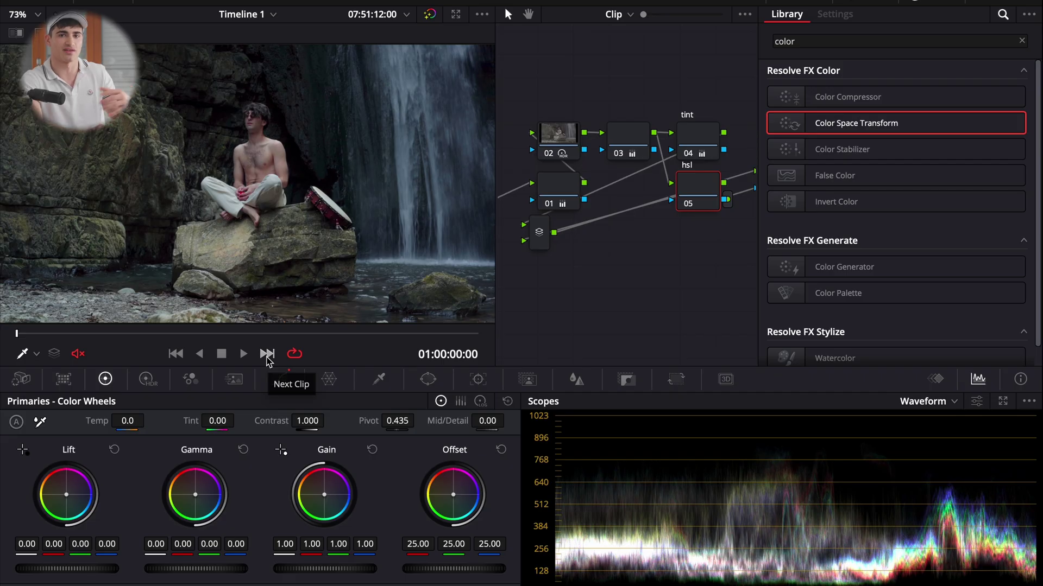
On the next clip, move the Color Space Transform node toward the output and add a serial node before it
{"action": "left_click", "coordinate": [267, 354]}
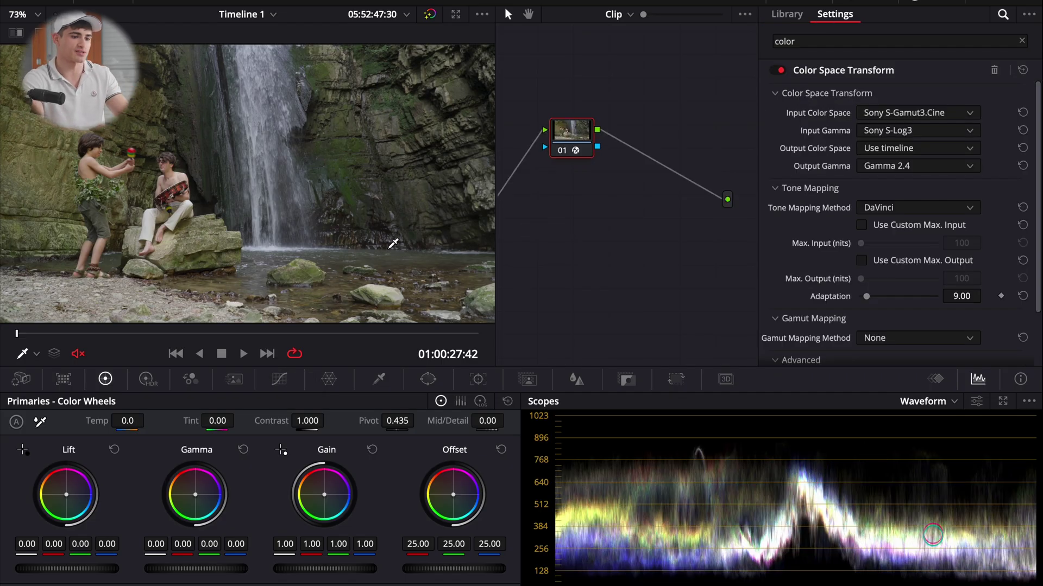
{"action": "left_click_drag", "start_coordinate": [580, 143], "coordinate": [669, 201]}
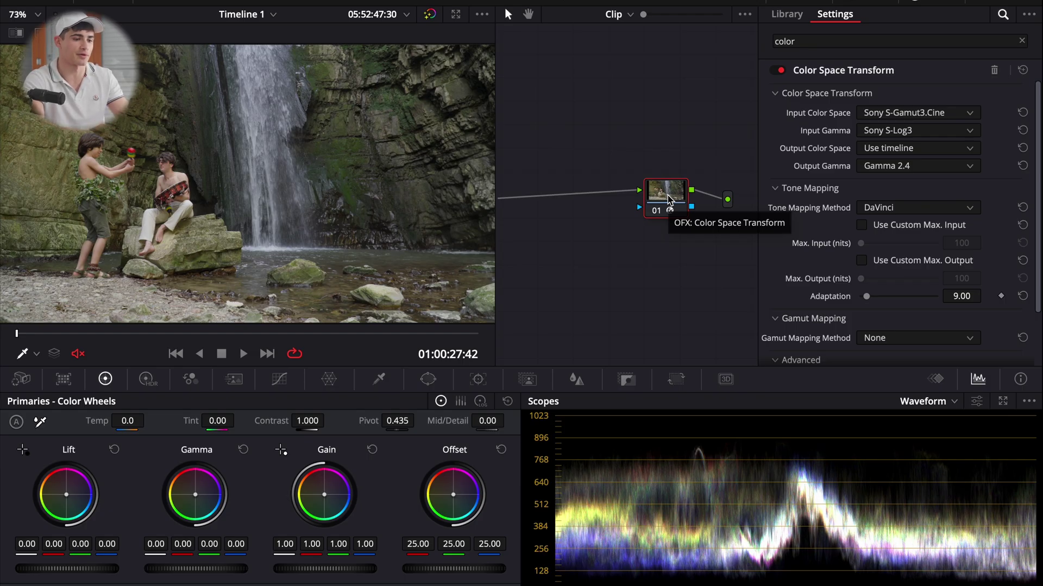
{"action": "key", "text": "shift+s"}
{"action": "left_click_drag", "start_coordinate": [673, 242], "coordinate": [553, 177]}
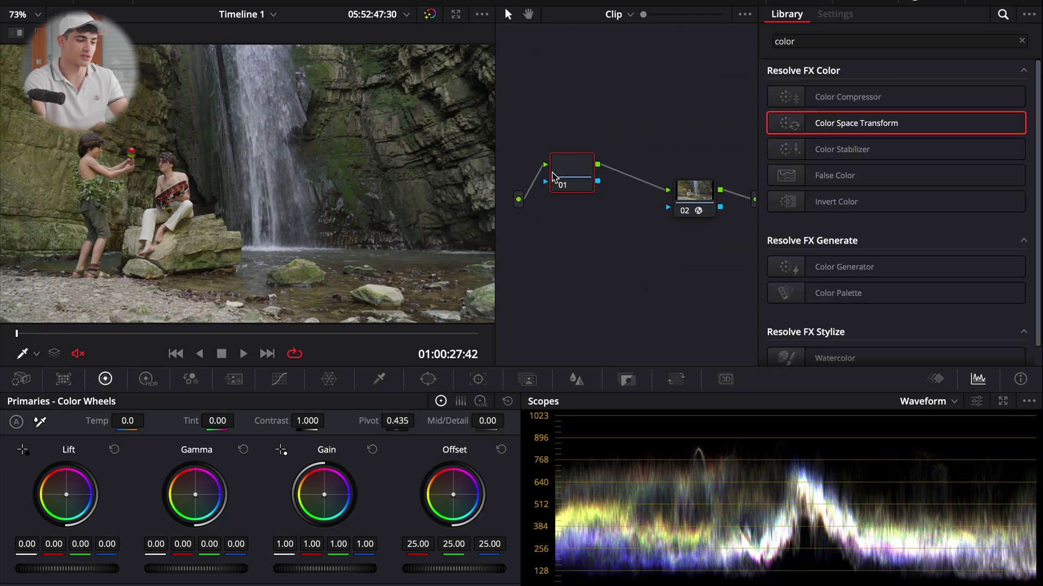
Lower the new node's HDR global exposure to -0.19, reposition the node, and compare the shot with the previous clip
{"action": "left_click", "coordinate": [148, 379]}
{"action": "left_click_drag", "start_coordinate": [445, 542], "coordinate": [359, 546]}
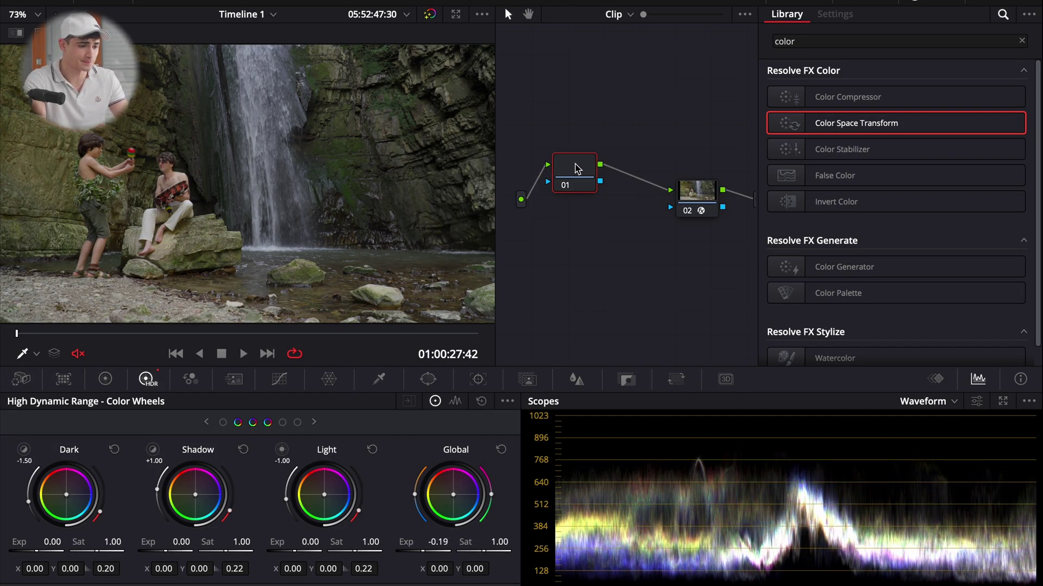
{"action": "left_click_drag", "start_coordinate": [582, 173], "coordinate": [592, 136]}
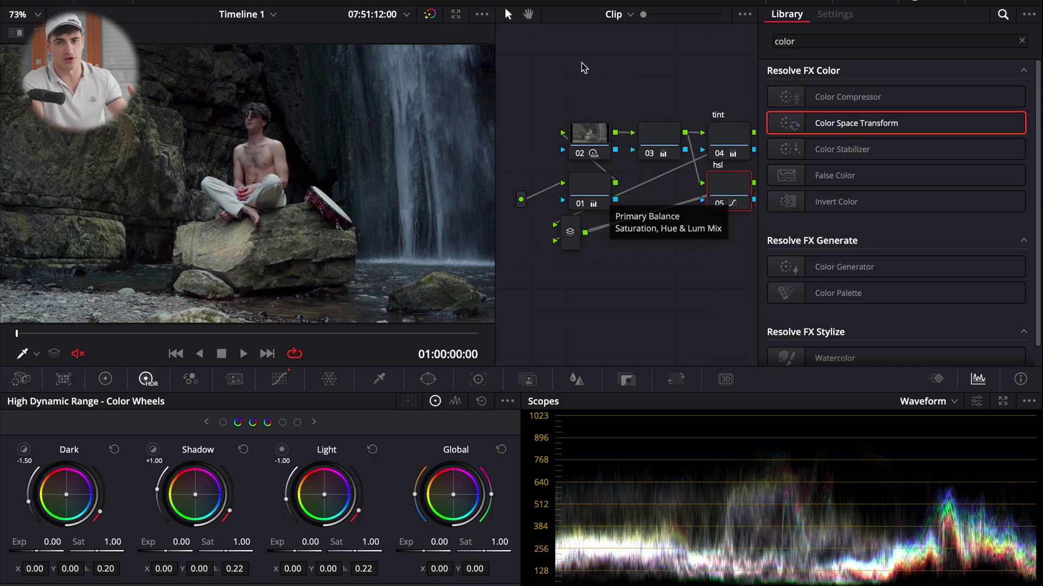
{"action": "left_click", "coordinate": [267, 354]}
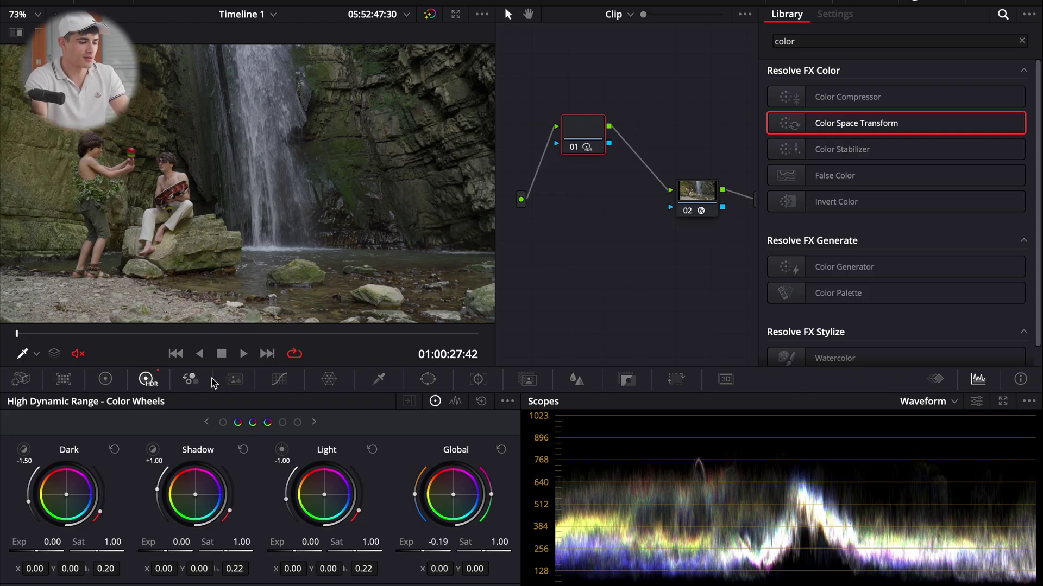
Add a serial node with Lift lowered to -0.03 and another with Lift pushed toward teal, red at -0.01 and blue at 0.01
{"action": "key", "text": "alt+s"}
{"action": "left_click", "coordinate": [105, 378]}
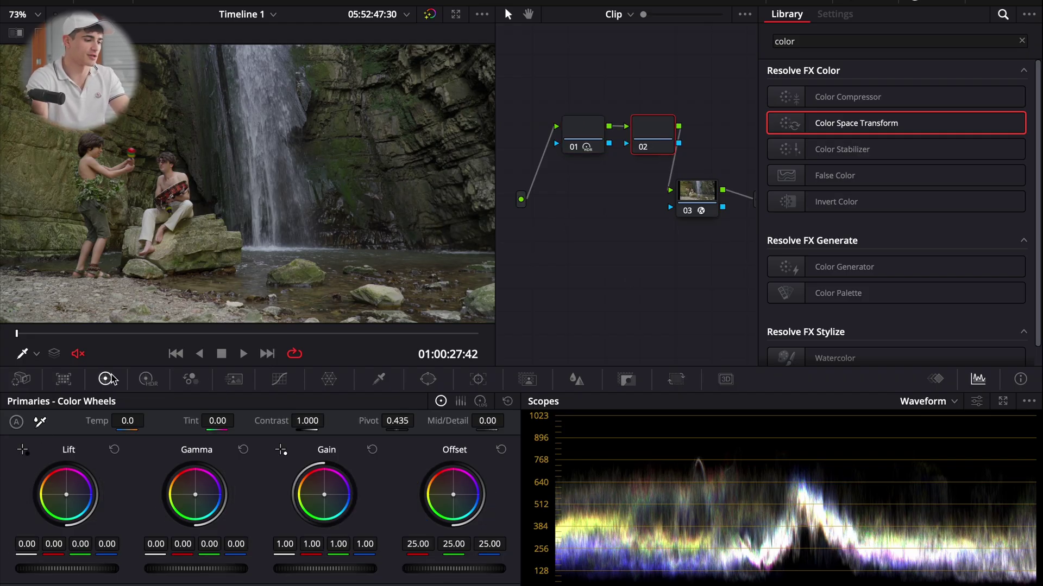
{"action": "left_click_drag", "start_coordinate": [90, 568], "coordinate": [53, 570]}
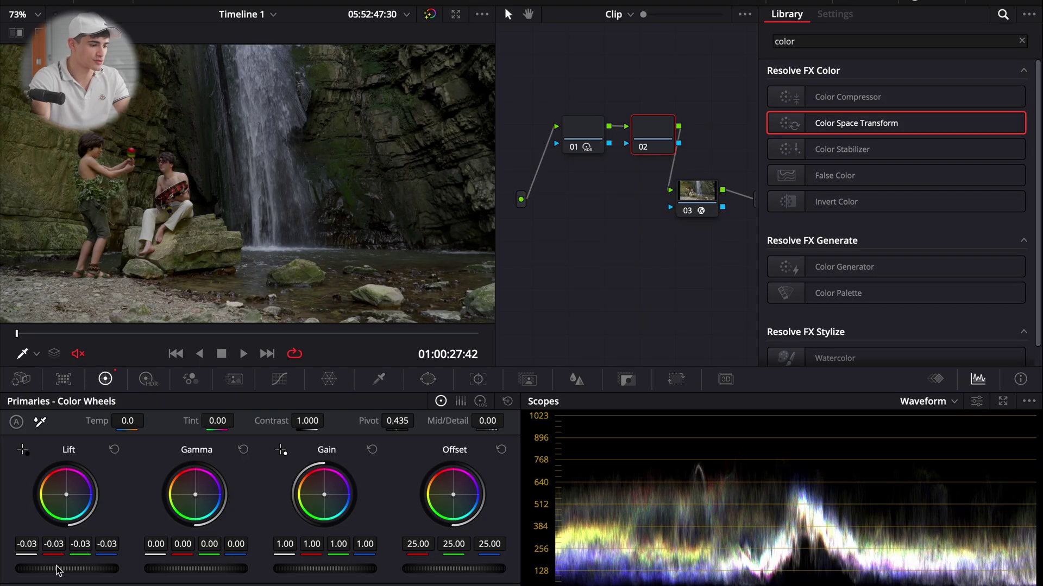
{"action": "mouse_move", "coordinate": [184, 571]}
{"action": "left_mouse_down"}
{"action": "mouse_move", "coordinate": [166, 581]}
{"action": "mouse_move", "coordinate": [195, 577]}
{"action": "left_mouse_up"}
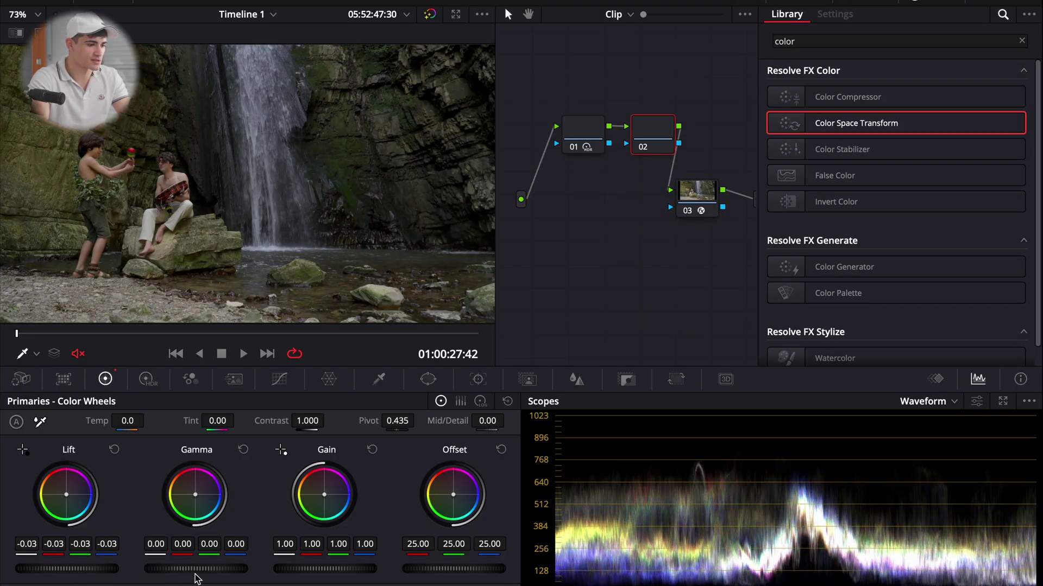
{"action": "key", "text": "alt+s"}
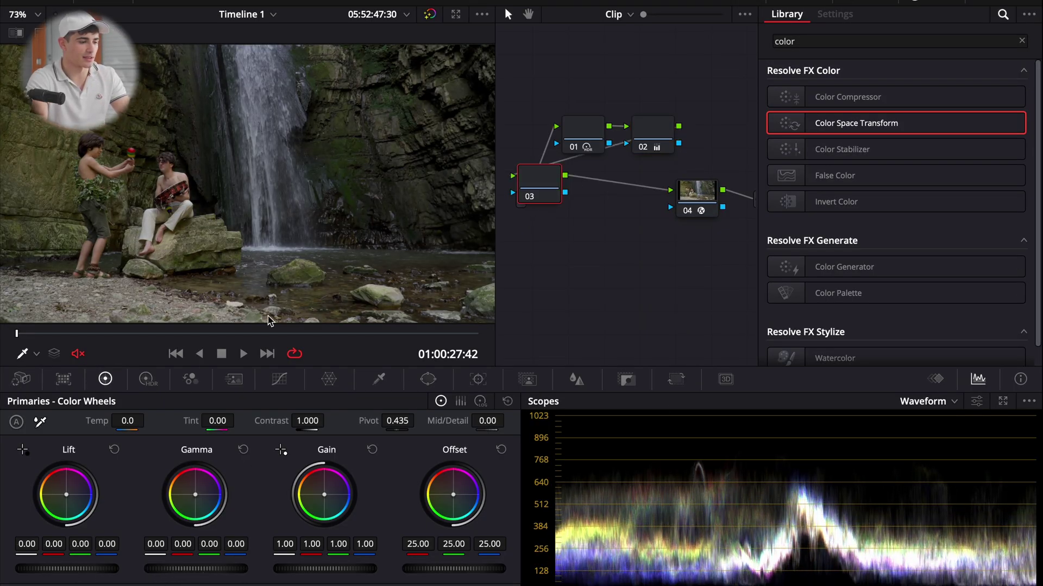
{"action": "left_click_drag", "start_coordinate": [69, 498], "coordinate": [73, 500]}
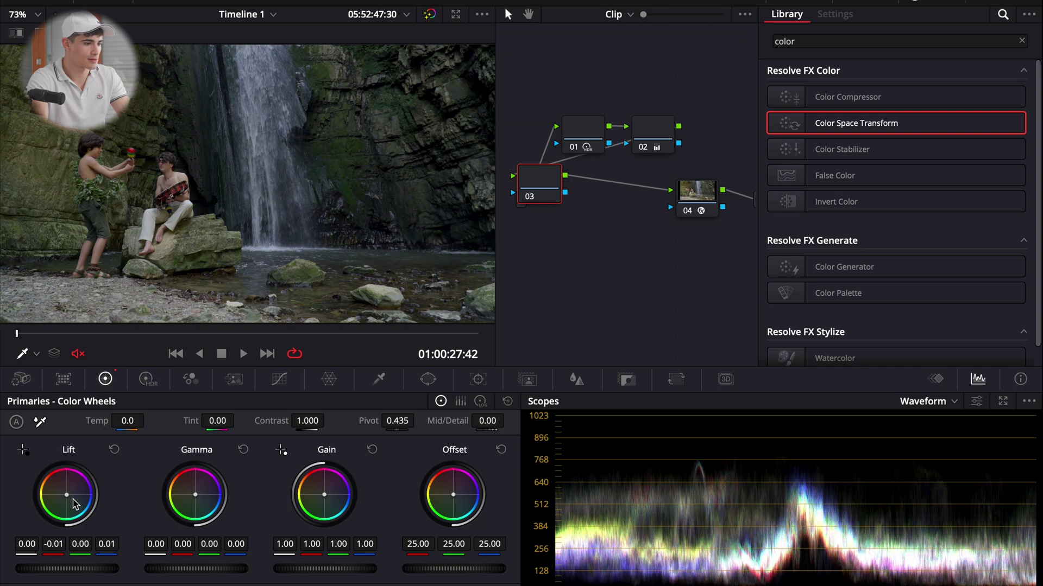
Add a layer node parallel to the teal node, boost the yellows on Hue Vs Sat and raise them slightly on Hue Vs Hue
{"action": "key", "text": "alt+l"}
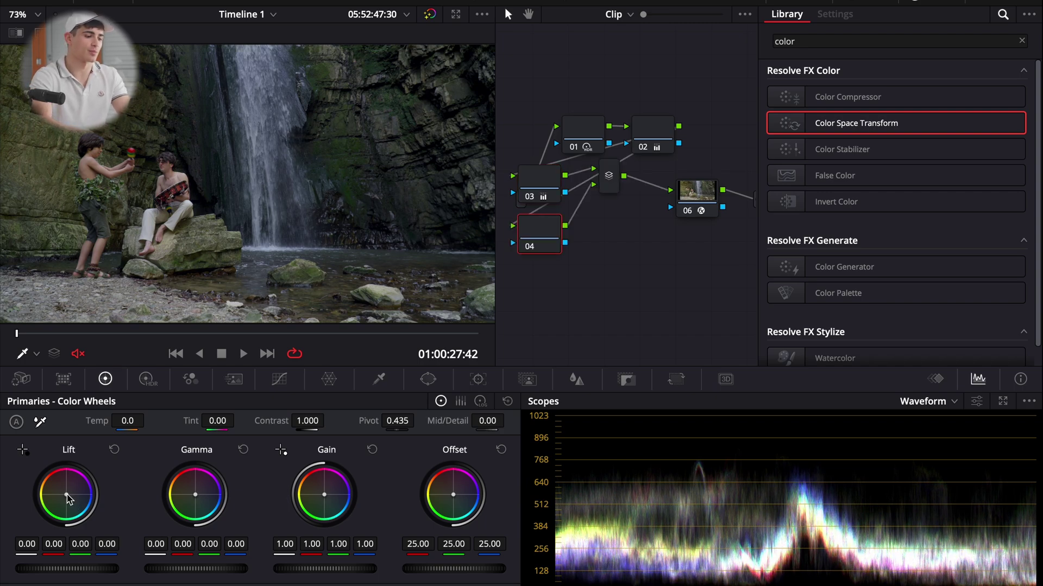
{"action": "left_click", "coordinate": [278, 379]}
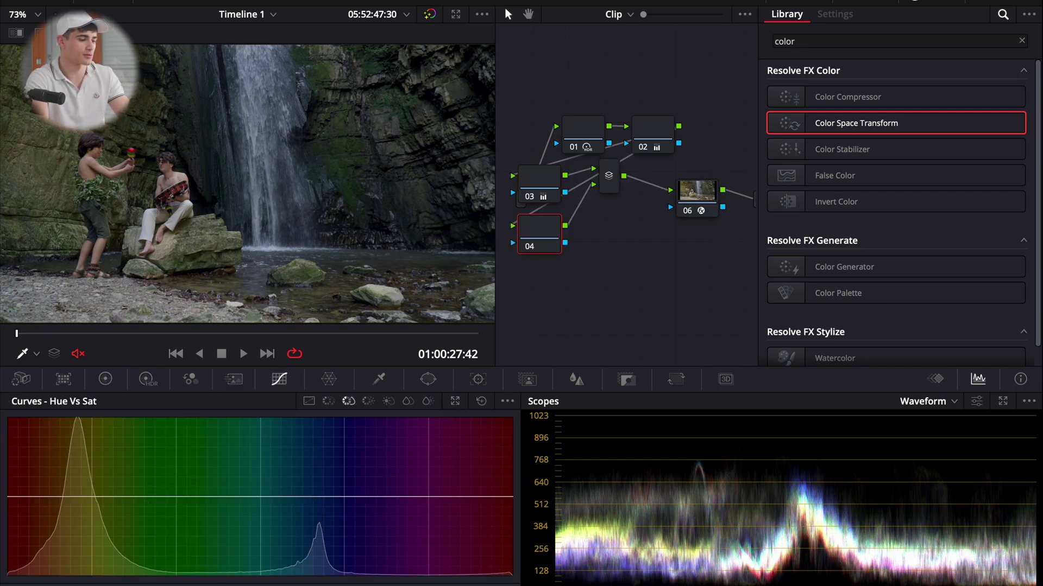
{"action": "left_click_drag", "start_coordinate": [91, 496], "coordinate": [91, 477]}
{"action": "left_click", "coordinate": [329, 402]}
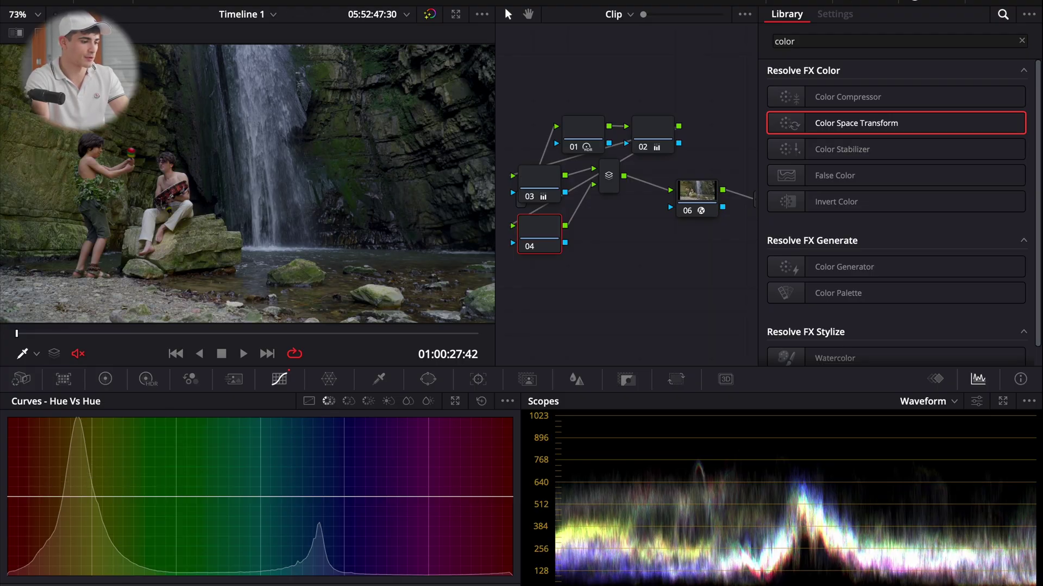
{"action": "left_click_drag", "start_coordinate": [91, 496], "coordinate": [92, 493]}
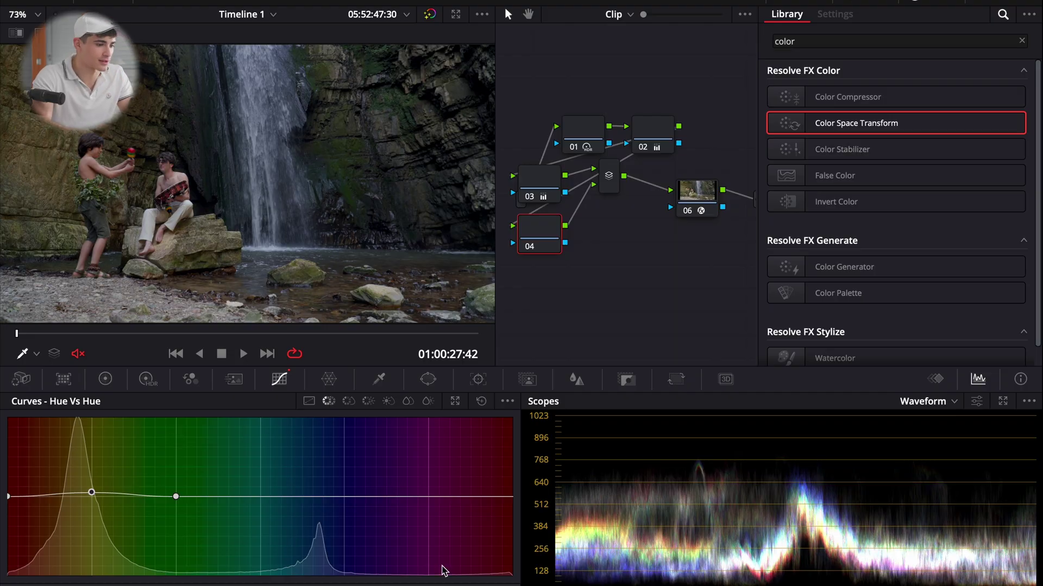
Compare the second clip's grade with the first clip and review the teal node's Lift values
{"action": "left_click", "coordinate": [175, 353]}
{"action": "left_click", "coordinate": [267, 354]}
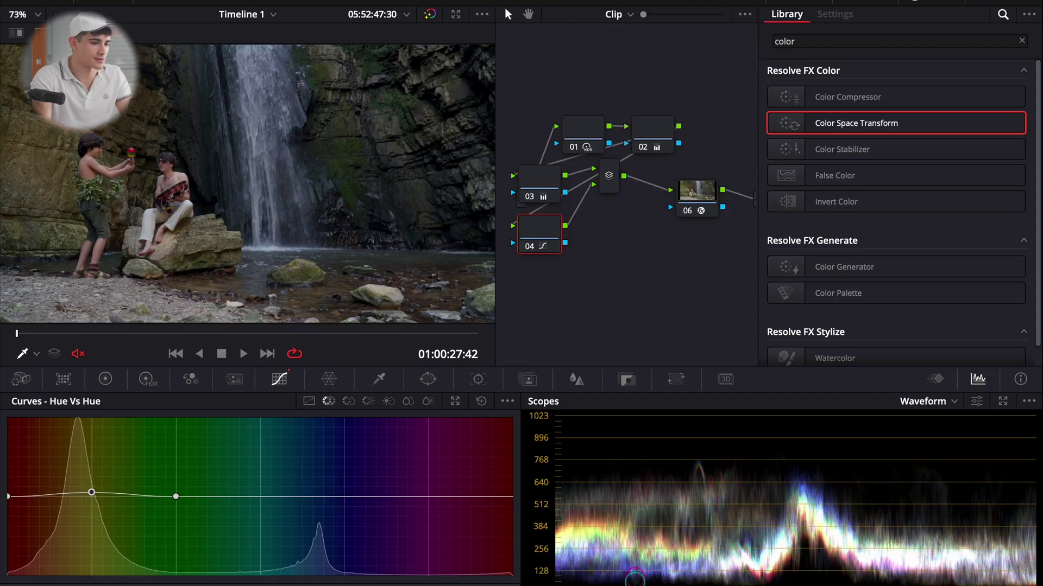
{"action": "left_click", "coordinate": [106, 378]}
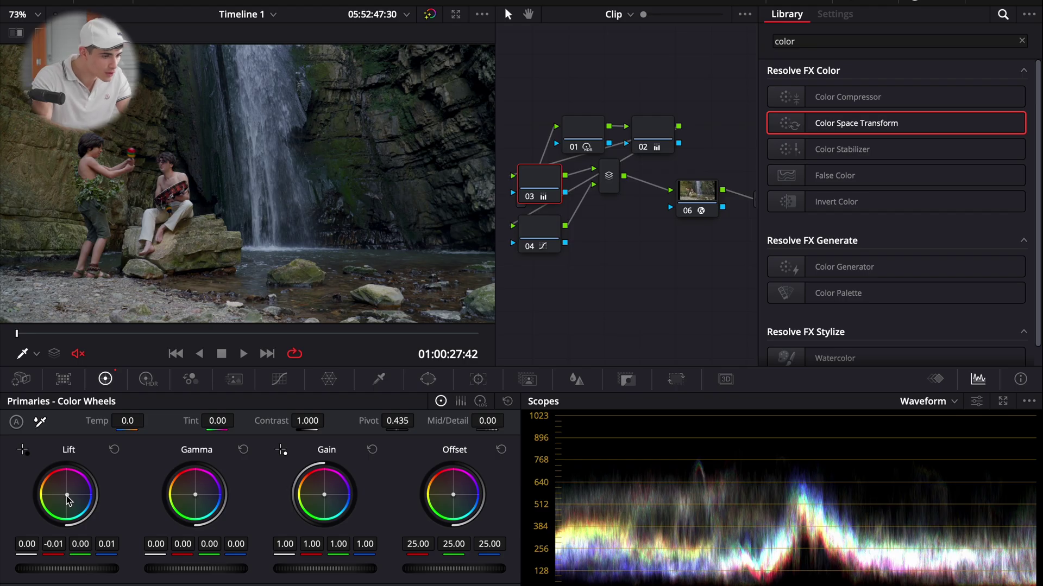
{"action": "left_click", "coordinate": [175, 354]}
{"action": "left_click", "coordinate": [267, 353]}
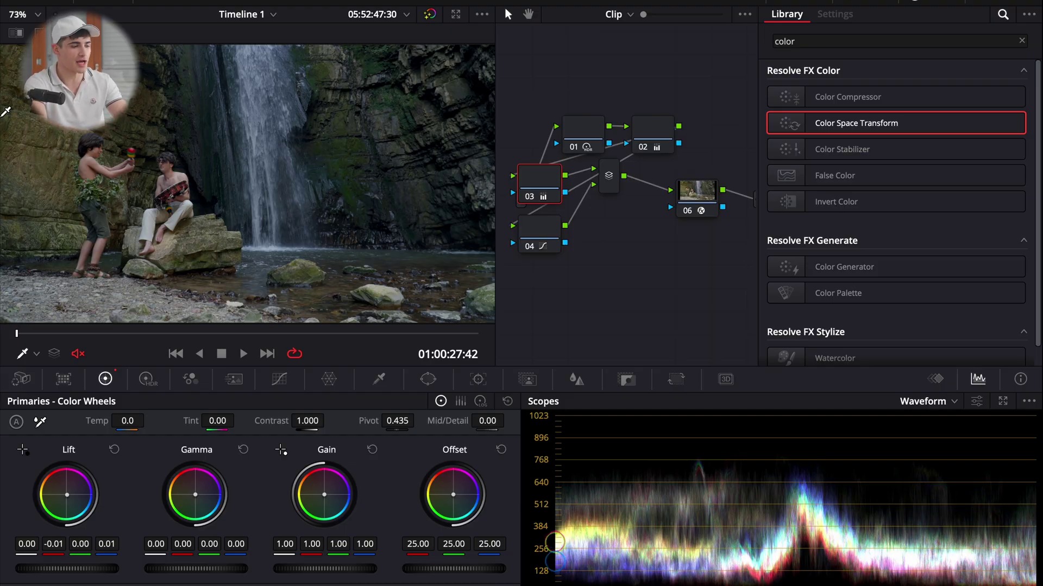
{"action": "left_click", "coordinate": [176, 354]}
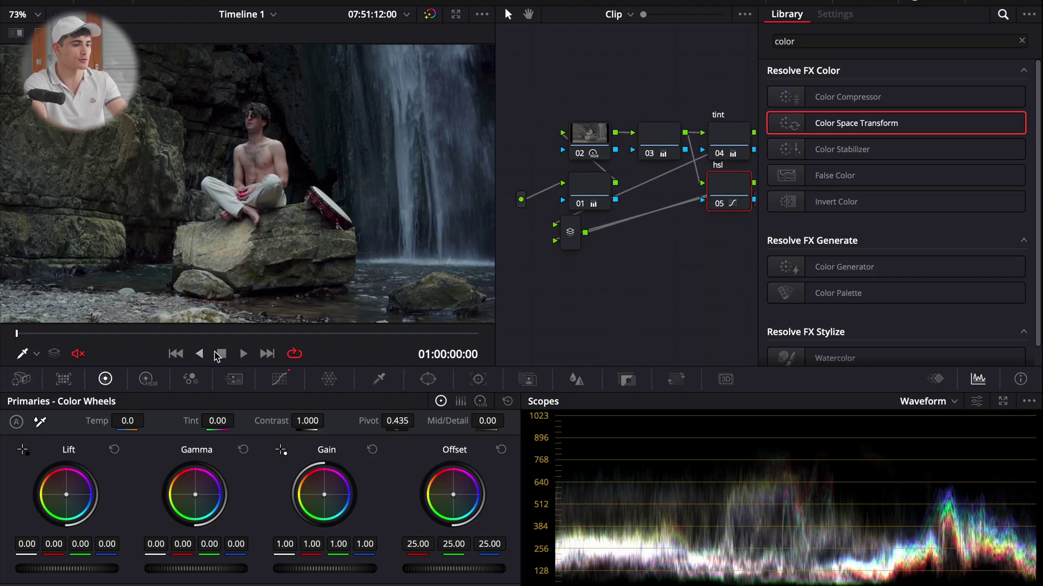
{"action": "left_click", "coordinate": [268, 354]}
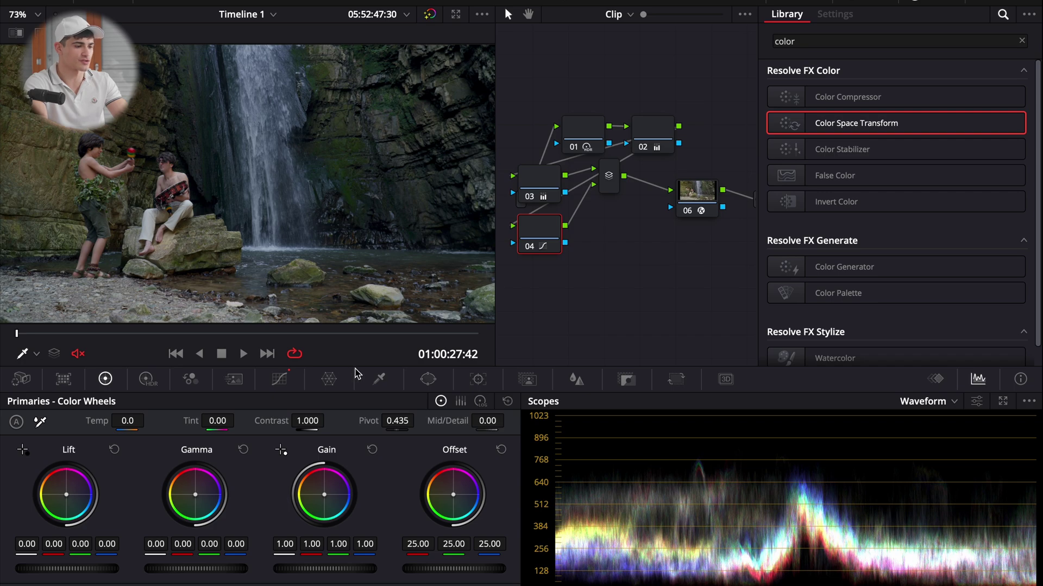
On the layer node, pull the yellow point below neutral on Hue Vs Sat and raise it a little more on Hue Vs Hue
{"action": "left_click", "coordinate": [279, 378]}
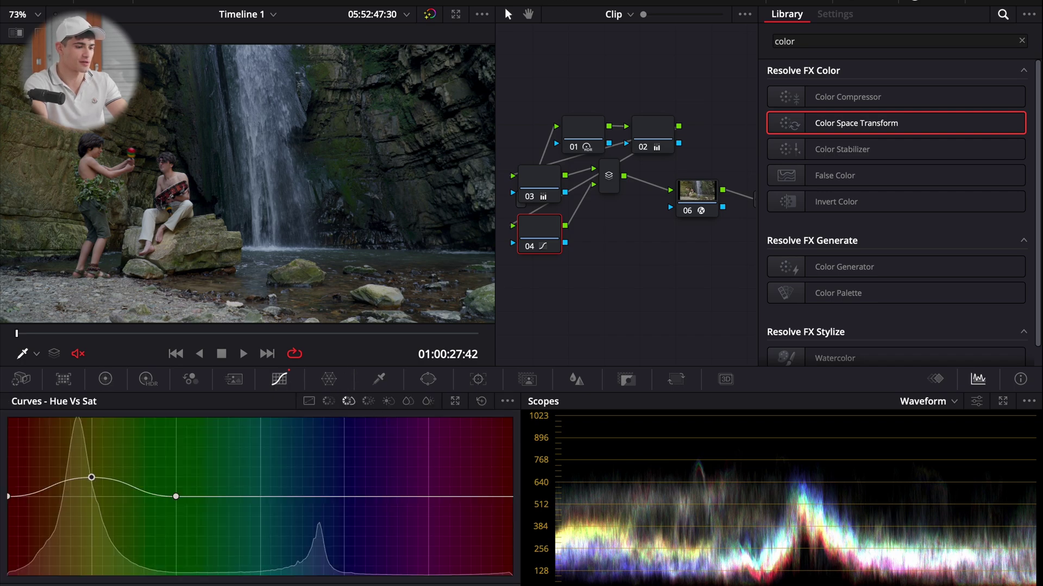
{"action": "left_click_drag", "start_coordinate": [91, 477], "coordinate": [92, 510]}
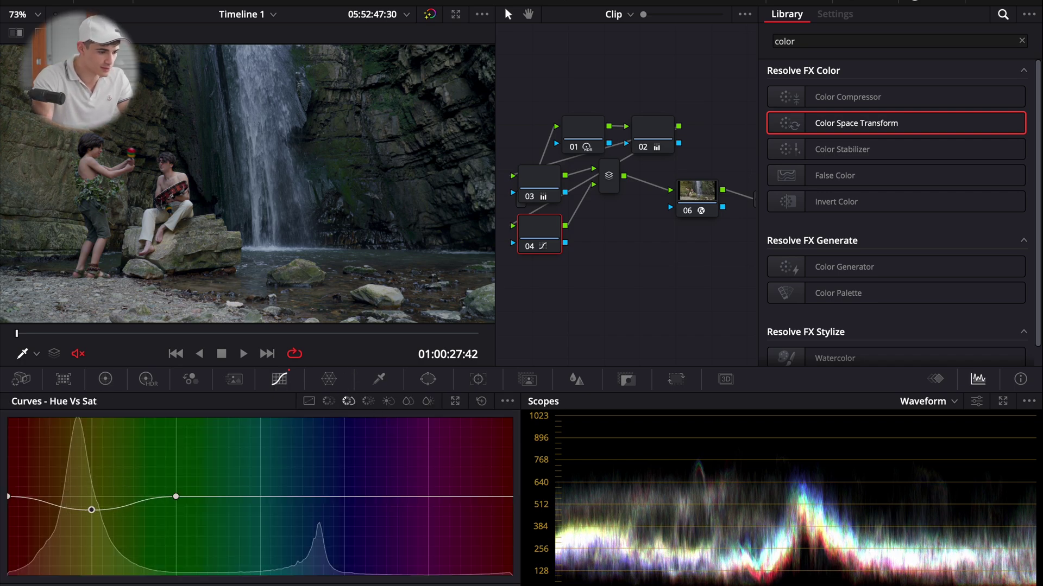
{"action": "left_click", "coordinate": [329, 401]}
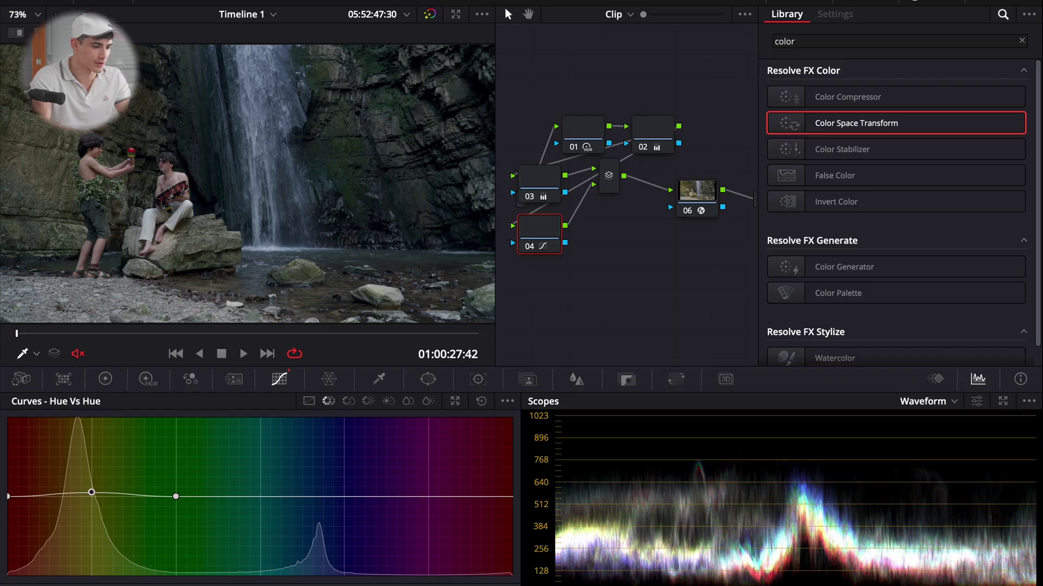
{"action": "left_click_drag", "start_coordinate": [91, 492], "coordinate": [92, 489]}
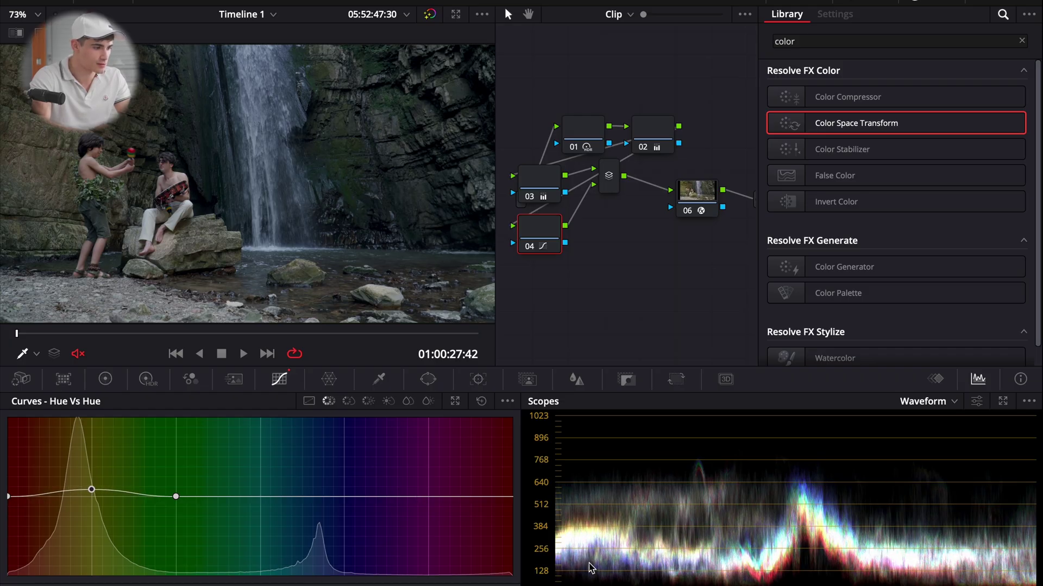
Match the first clip by desaturating the yellows further and boosting the reds on the layer node's Hue Vs Sat curve
{"action": "left_click", "coordinate": [176, 354]}
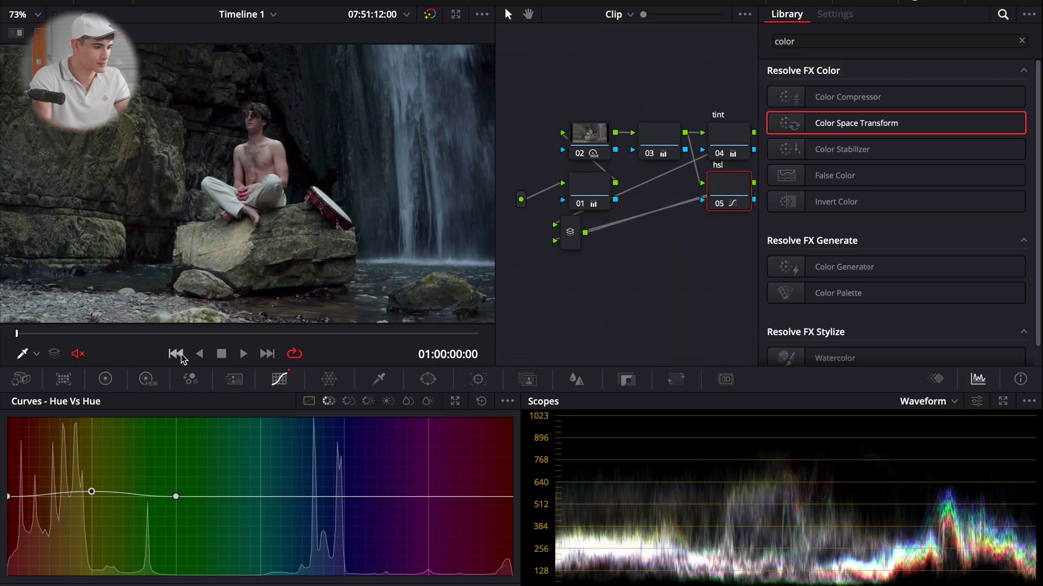
{"action": "left_click", "coordinate": [267, 353]}
{"action": "left_click", "coordinate": [349, 401]}
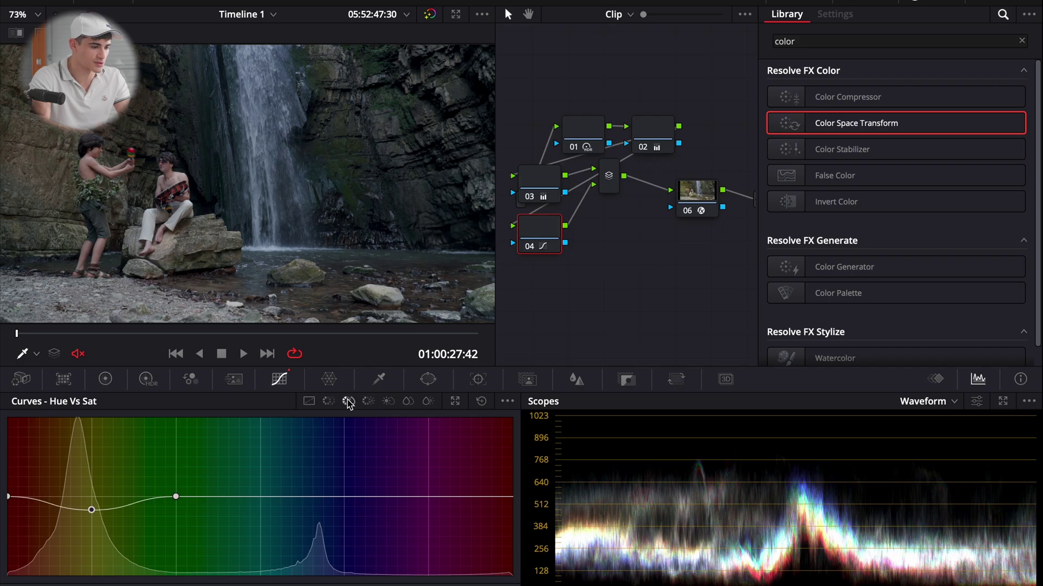
{"action": "left_click_drag", "start_coordinate": [91, 510], "coordinate": [91, 516]}
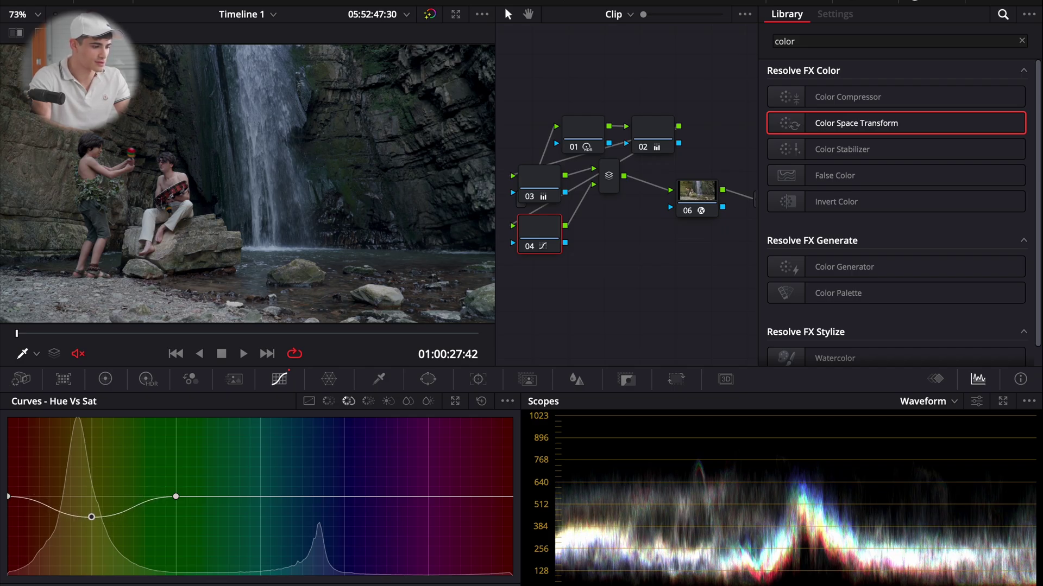
{"action": "left_click_drag", "start_coordinate": [8, 496], "coordinate": [8, 473]}
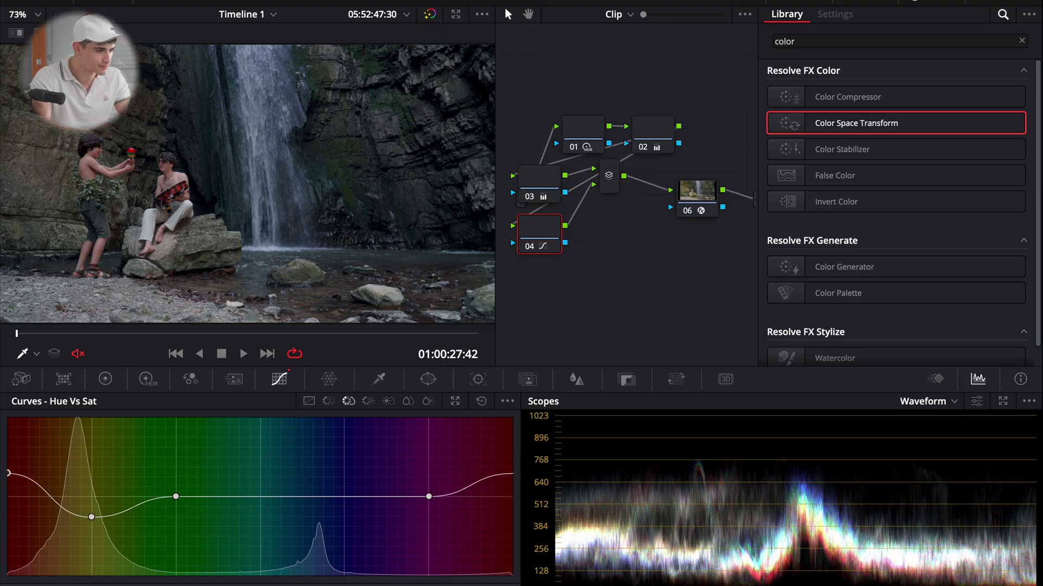
{"action": "left_click", "coordinate": [175, 354]}
{"action": "left_click", "coordinate": [267, 353]}
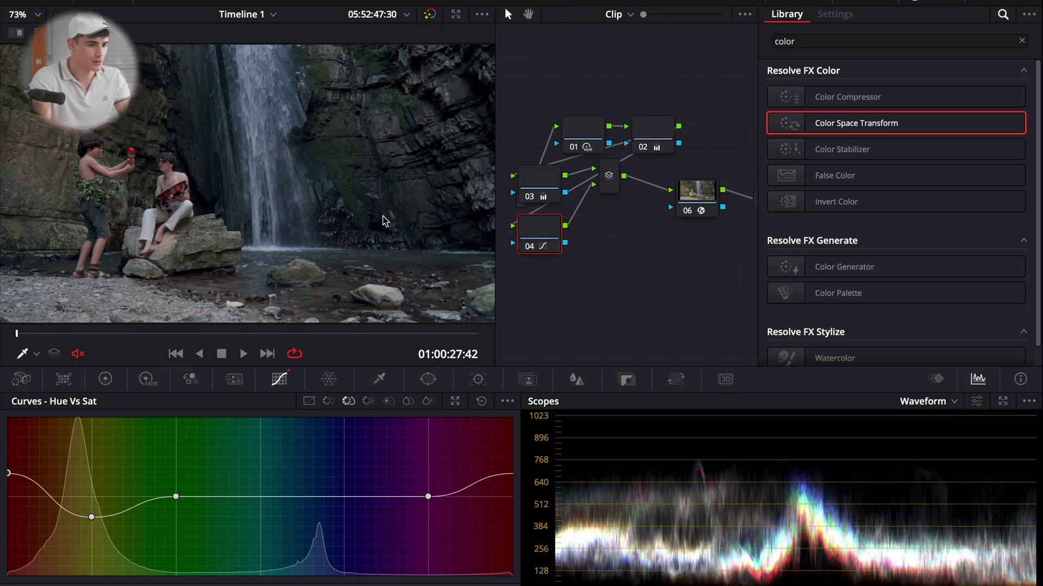
Lower the first node's HDR global exposure to -0.28 and compare the shot with the first clip
{"action": "left_click", "coordinate": [593, 136]}
{"action": "left_click", "coordinate": [146, 380]}
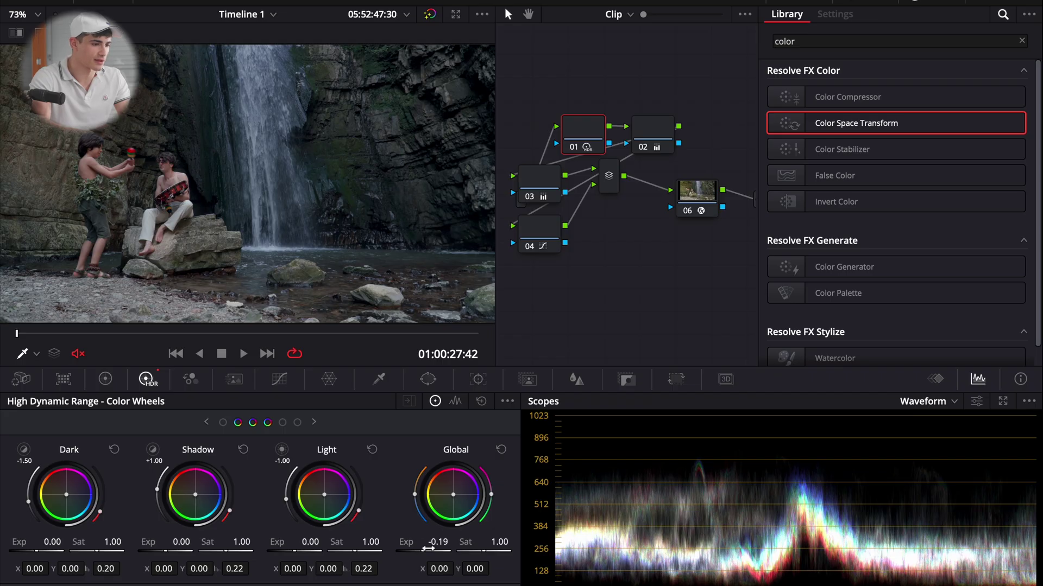
{"action": "left_click_drag", "start_coordinate": [428, 549], "coordinate": [403, 548]}
{"action": "left_click", "coordinate": [174, 354]}
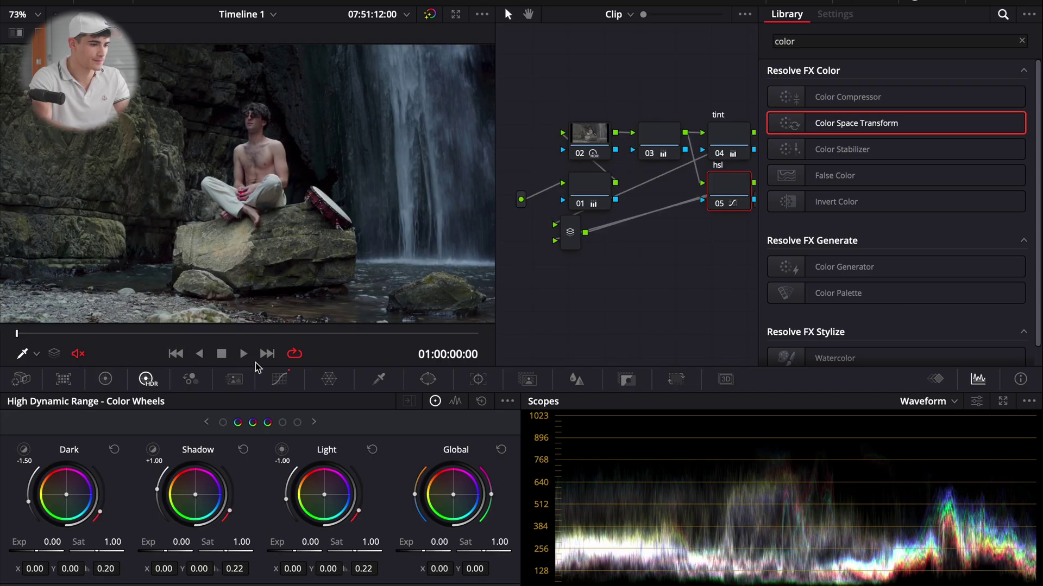
{"action": "left_click", "coordinate": [267, 353]}
{"action": "left_click", "coordinate": [175, 353]}
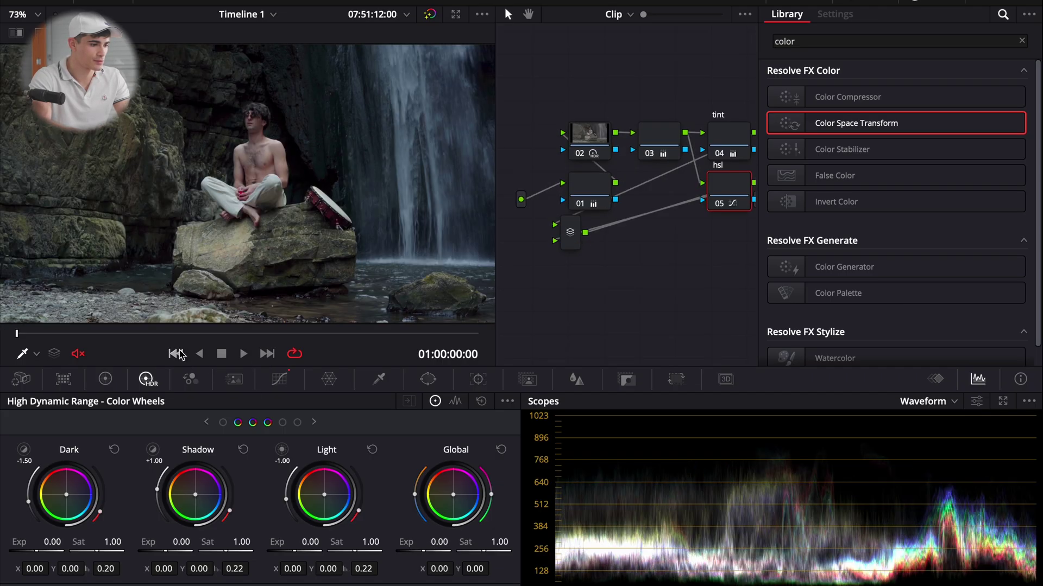
{"action": "left_click", "coordinate": [267, 353]}
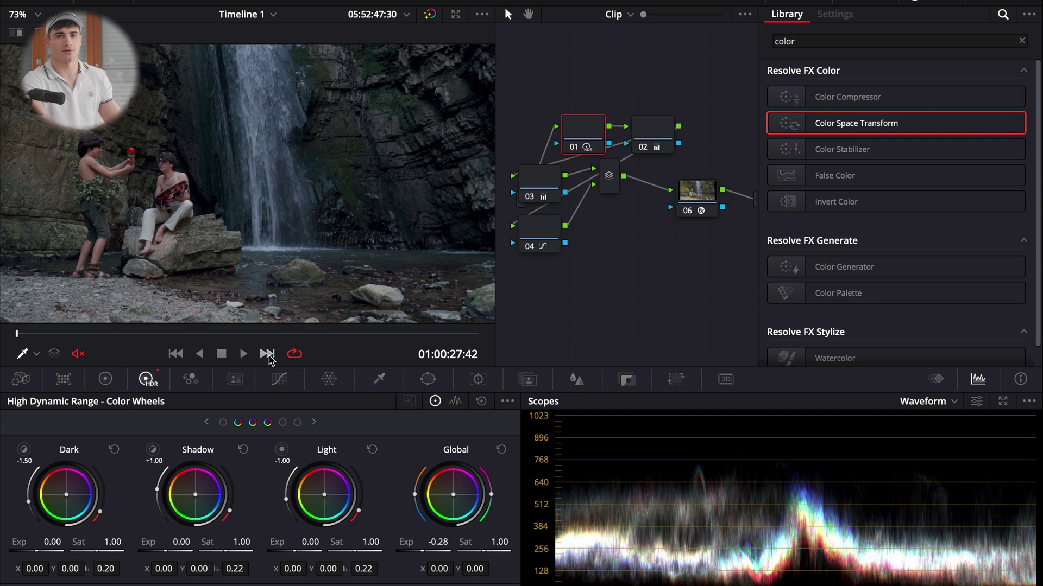